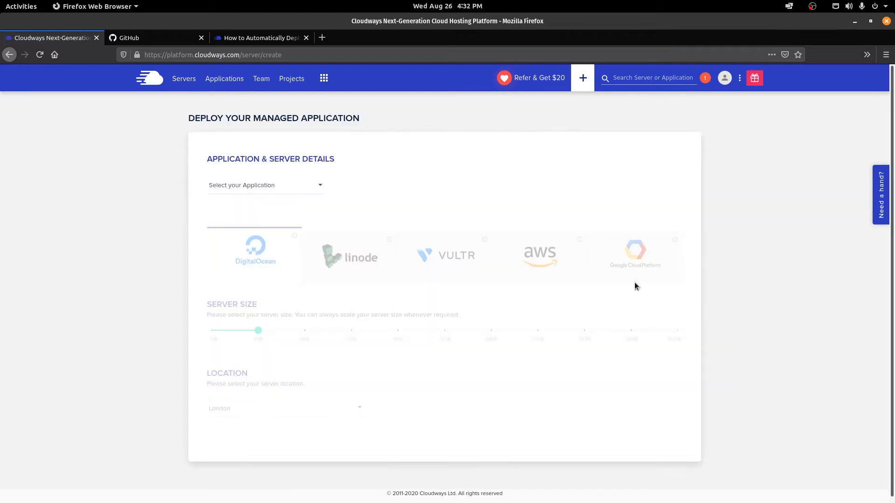
# Step: Choose PHP Custom App as the application type
pyautogui.click(265, 185)
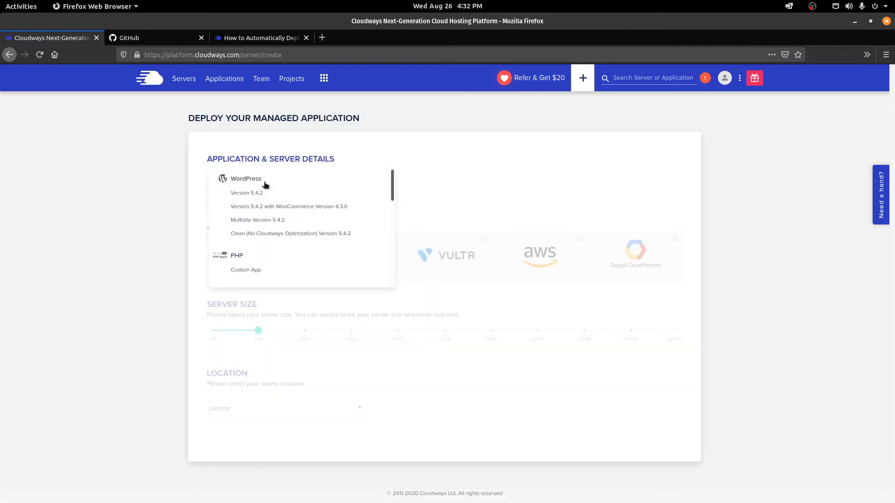
pyautogui.scroll(-1, 271, 255)
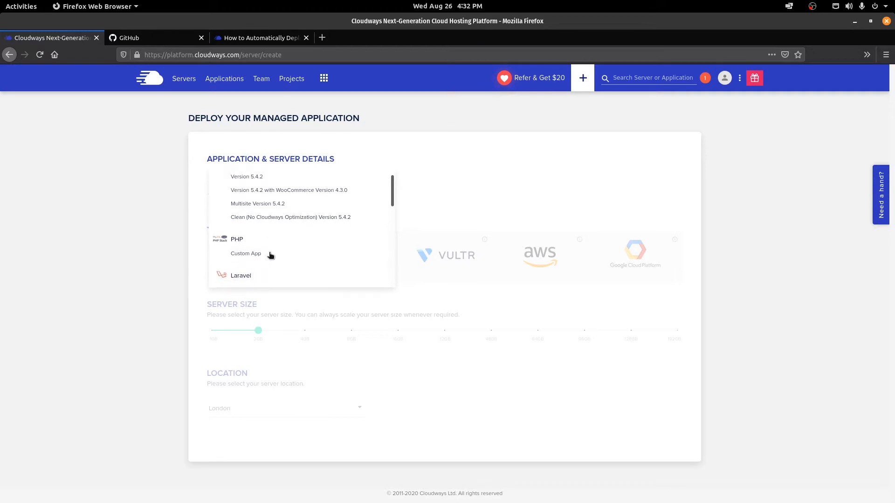
pyautogui.scroll(1, 269, 247)
pyautogui.scroll(-3, 265, 184)
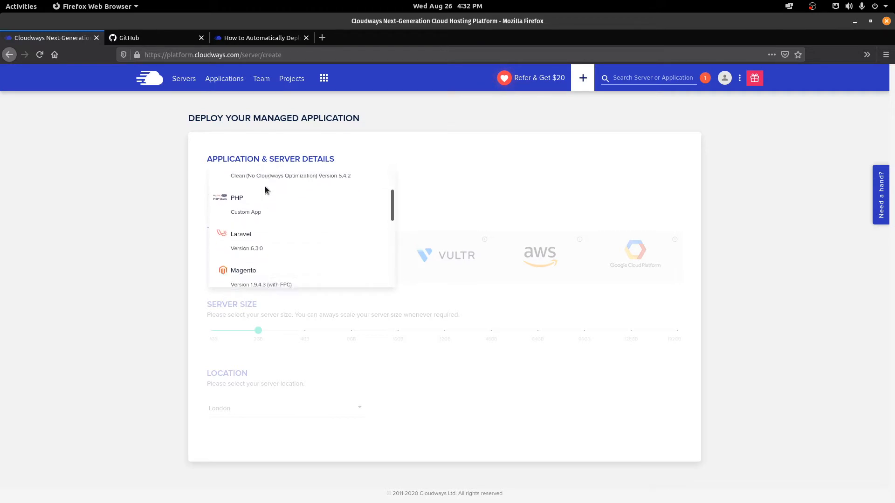
pyautogui.scroll(-1, 265, 189)
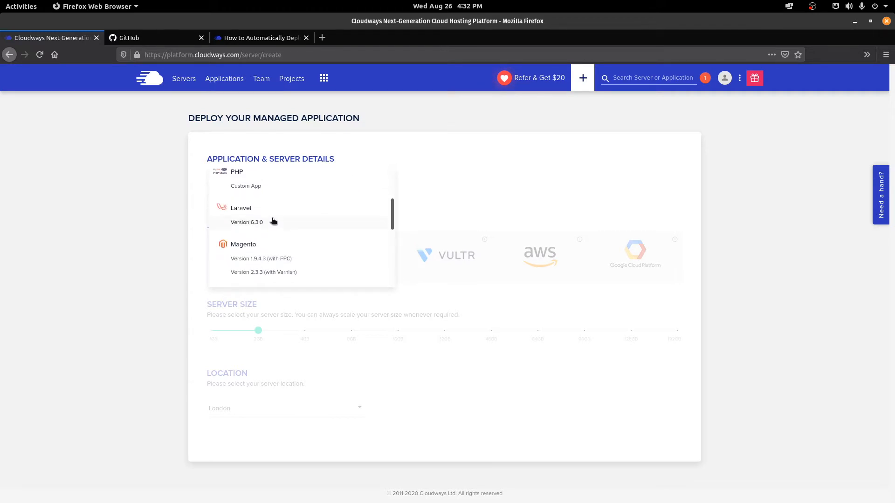
pyautogui.click(136, 196)
pyautogui.click(278, 186)
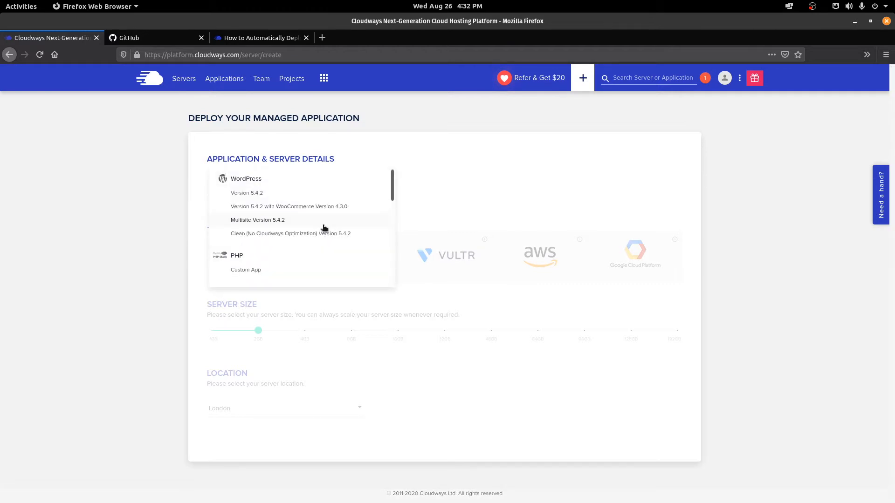
pyautogui.scroll(-8, 324, 227)
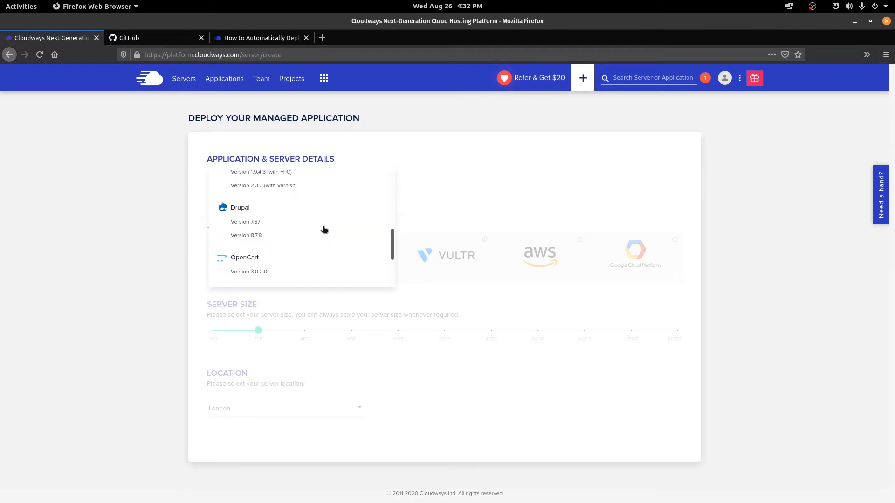
pyautogui.scroll(-3, 324, 229)
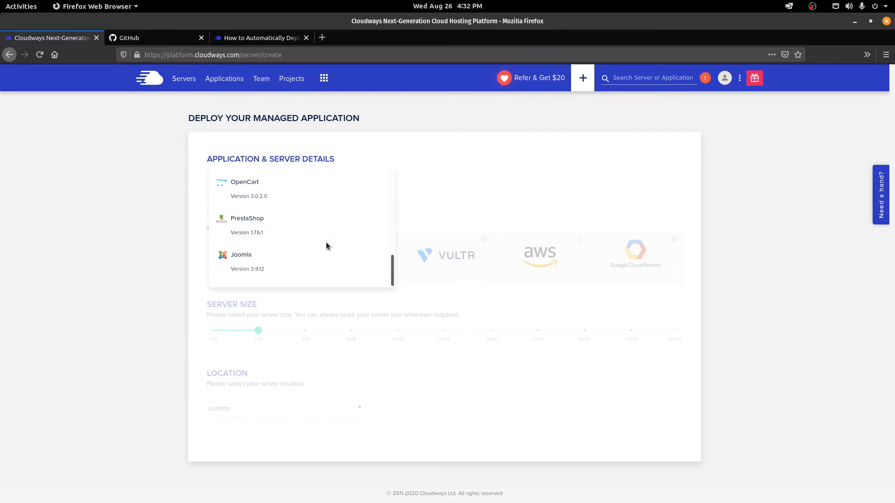
pyautogui.scroll(8, 325, 246)
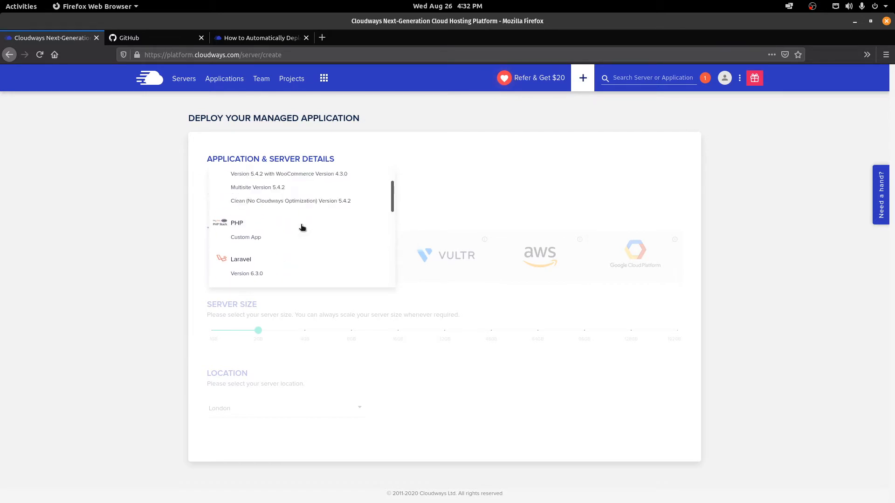
pyautogui.click(229, 247)
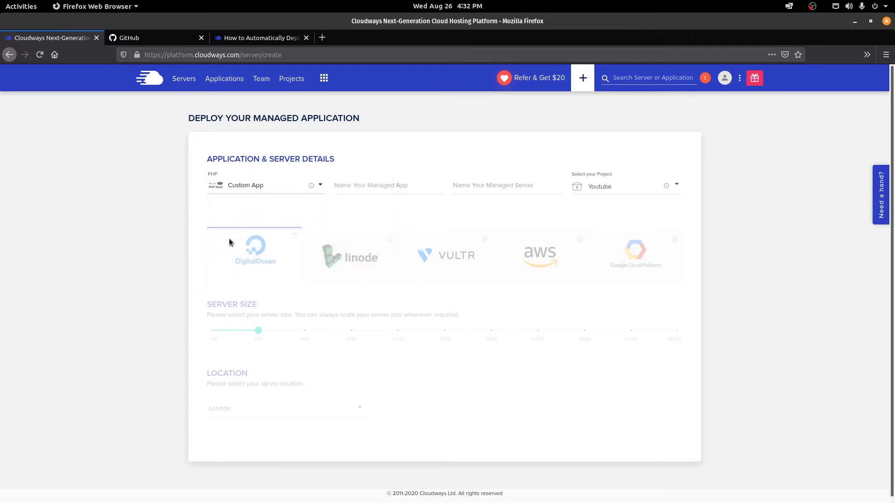
# Step: Name the app 'Youtube-GCP' and the server 'GCP', keeping the Youtube project
pyautogui.click(373, 189)
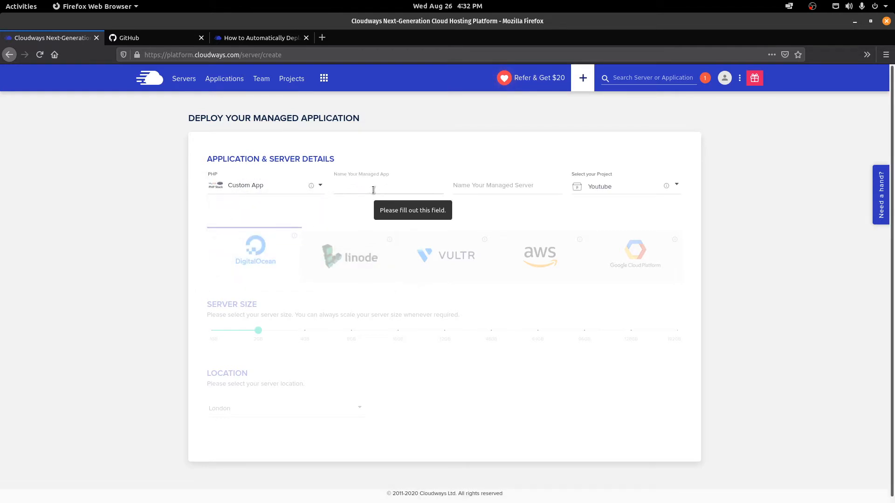
pyautogui.write('Youtube-GCP')
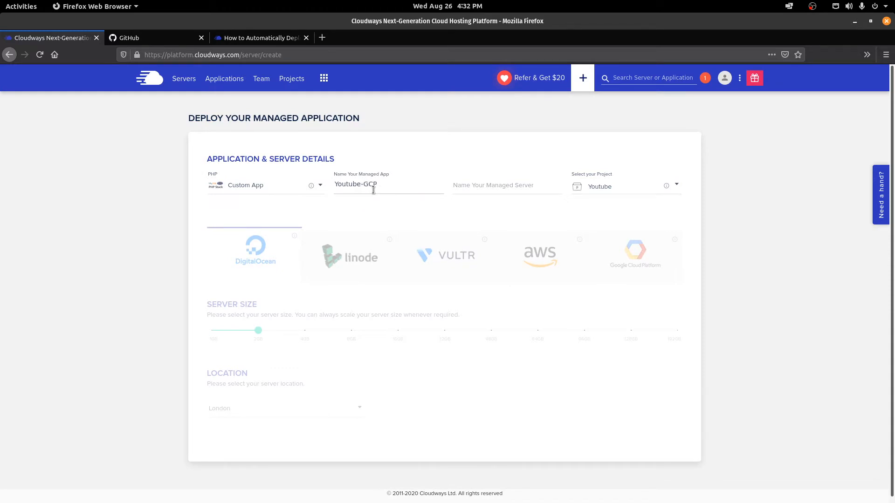
pyautogui.click(460, 189)
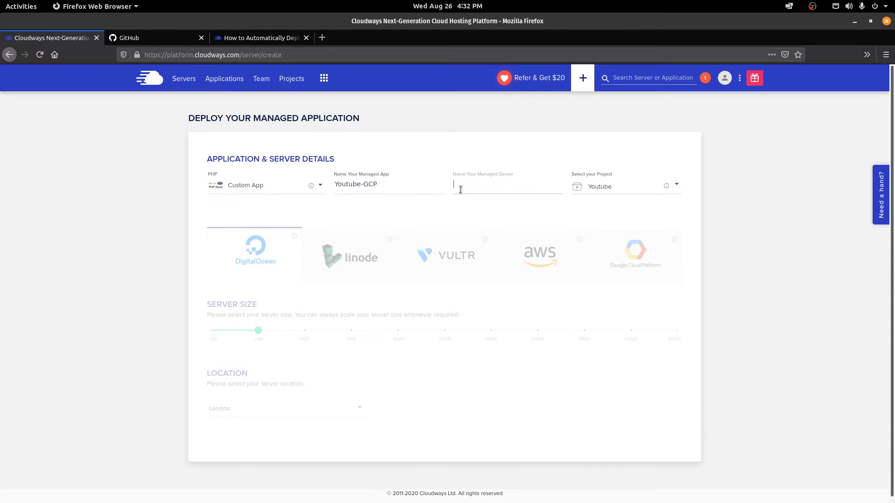
pyautogui.write('GCP')
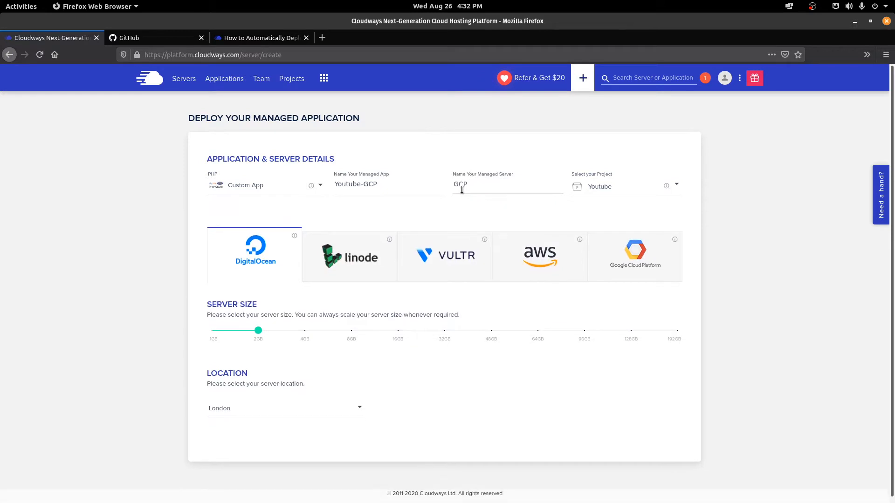
pyautogui.click(613, 190)
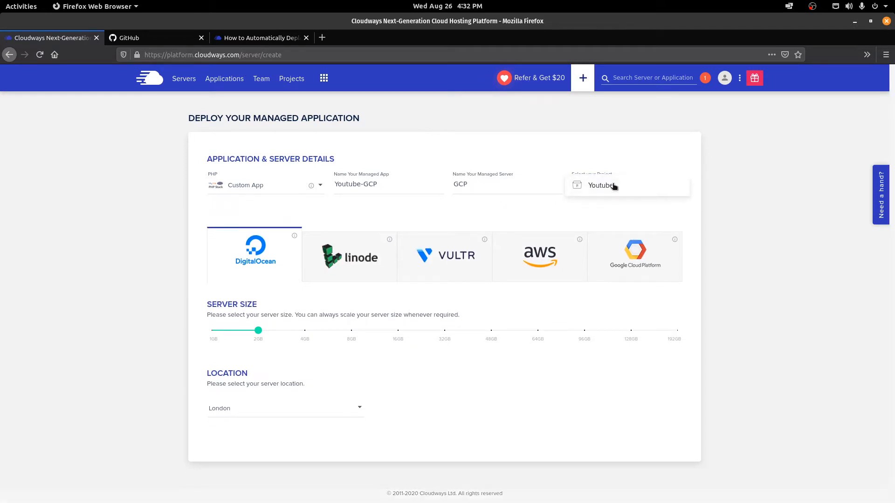
pyautogui.click(113, 288)
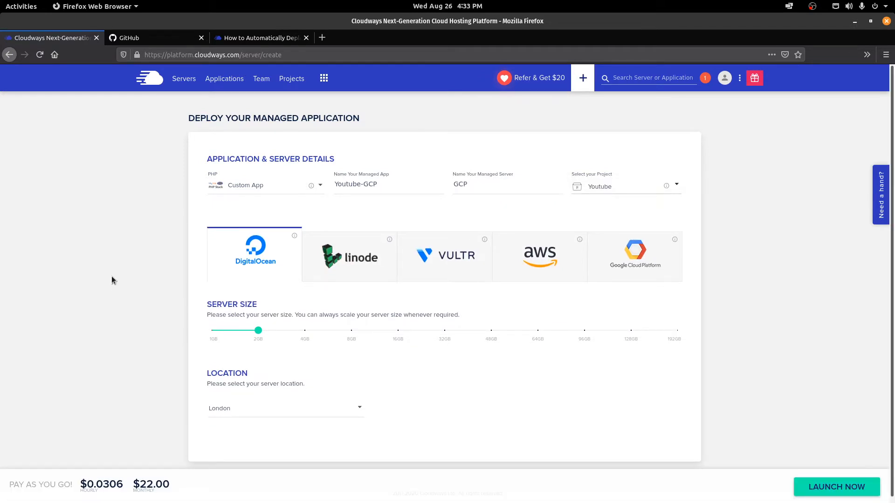
# Step: Host the server on Google Cloud Platform in Asia Pacific - Mumbai
pyautogui.click(673, 266)
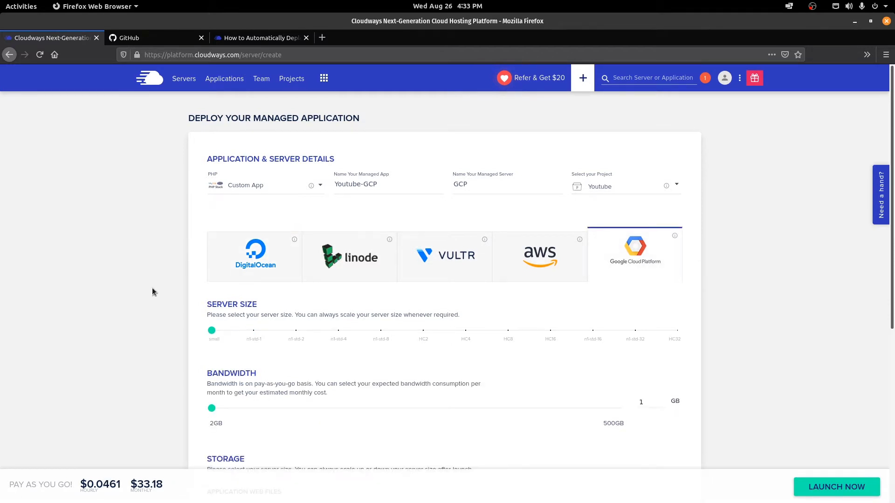
pyautogui.scroll(-3, 175, 308)
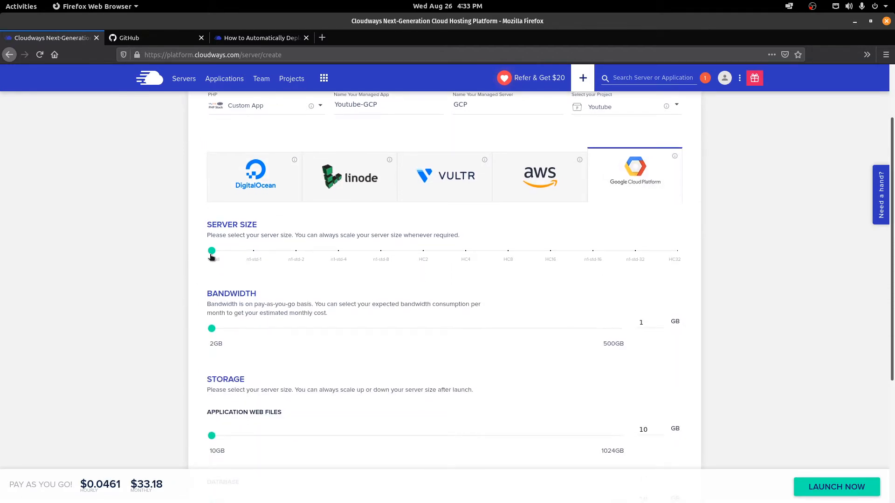
pyautogui.moveTo(213, 256)
pyautogui.moveTo(678, 253)
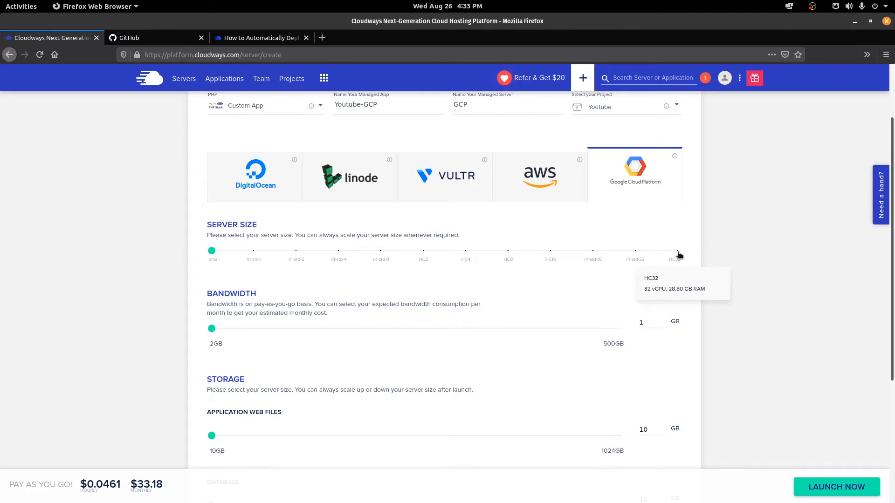
pyautogui.scroll(-4, 723, 276)
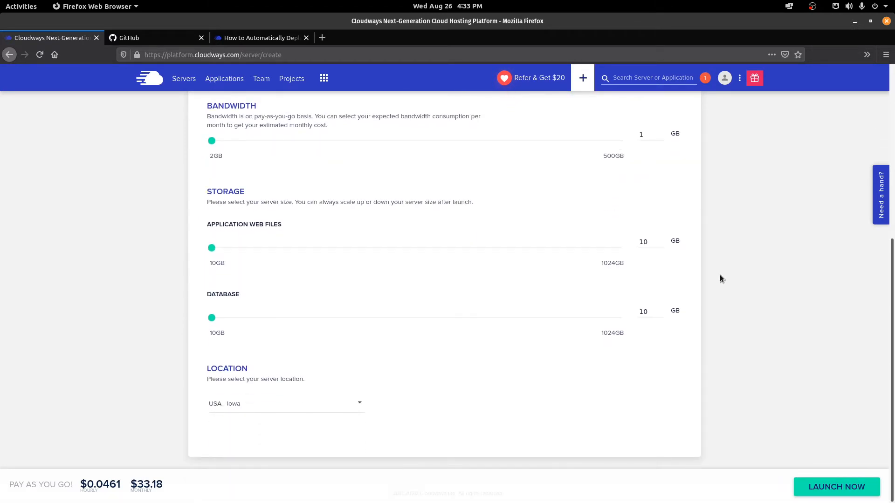
pyautogui.click(254, 409)
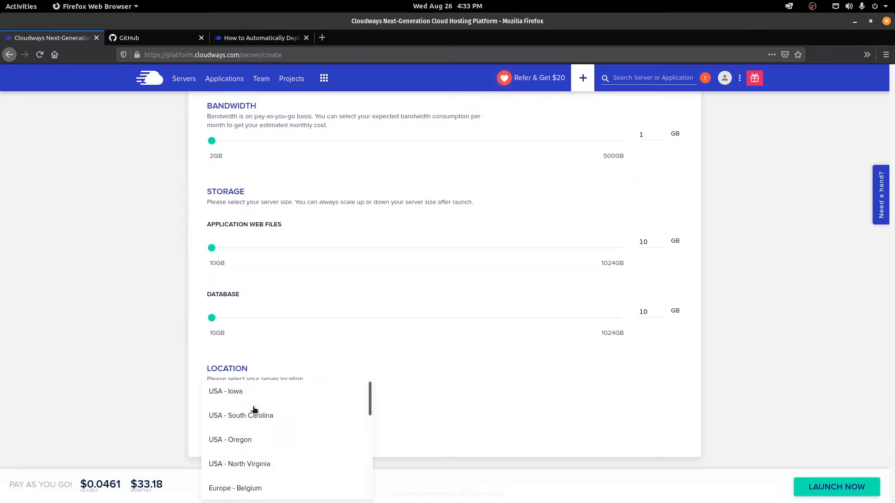
pyautogui.scroll(-3, 254, 409)
pyautogui.scroll(-3, 254, 409)
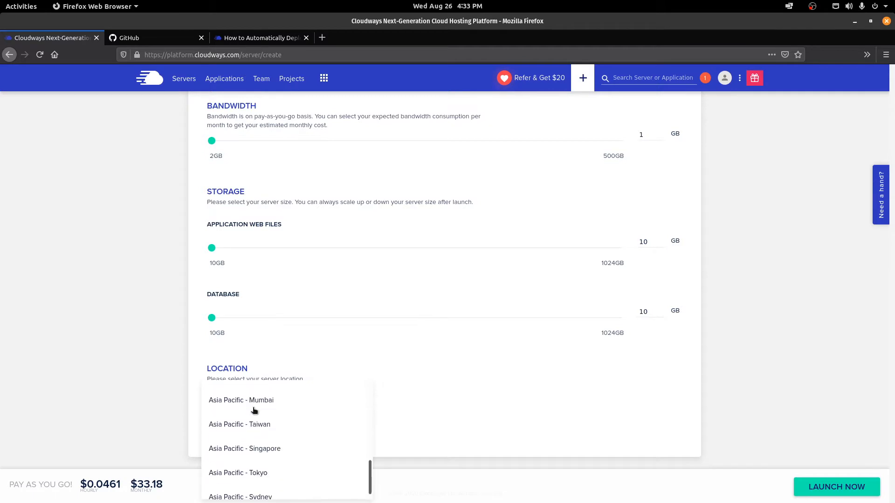
pyautogui.click(225, 401)
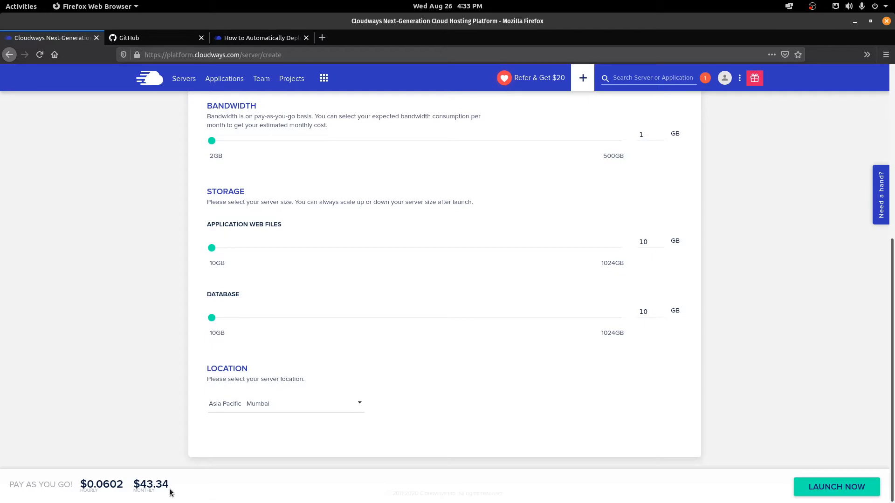
# Step: Review the $0.0602 hourly and $43.34 monthly price, then launch the server
pyautogui.doubleClick(115, 487)
pyautogui.moveTo(116, 487); pyautogui.dragTo(77, 486)
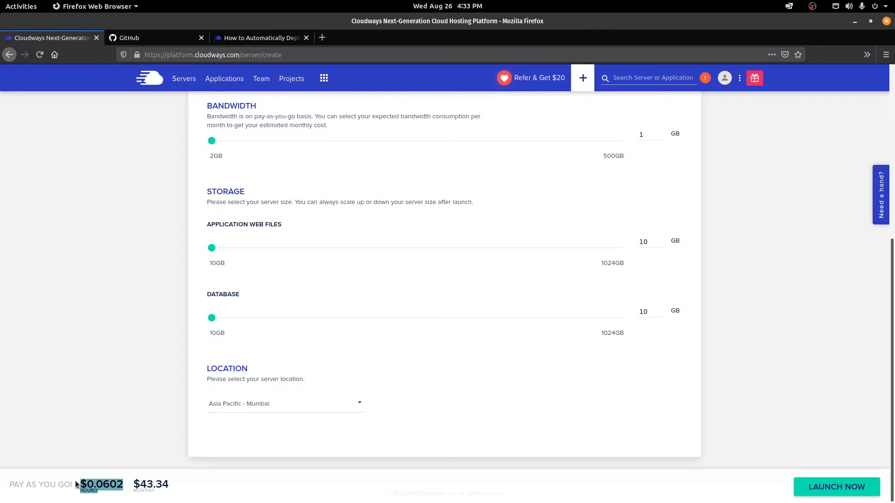
pyautogui.click(79, 485)
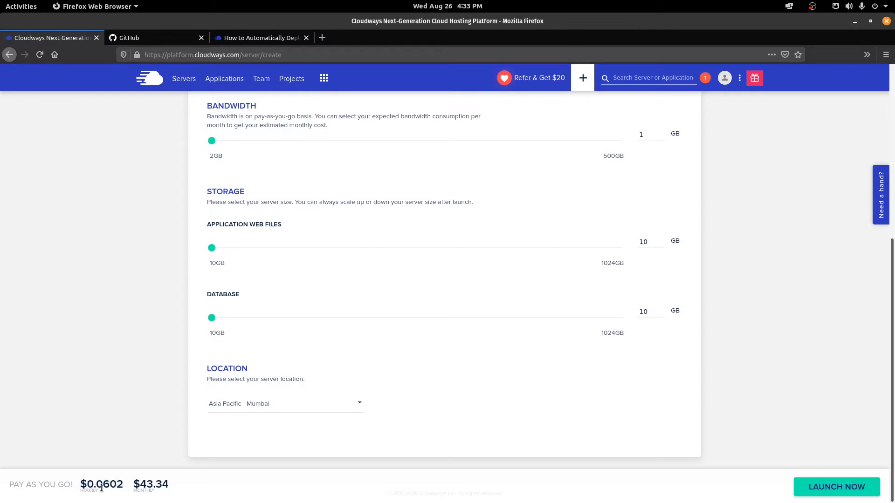
pyautogui.moveTo(123, 487); pyautogui.dragTo(79, 486)
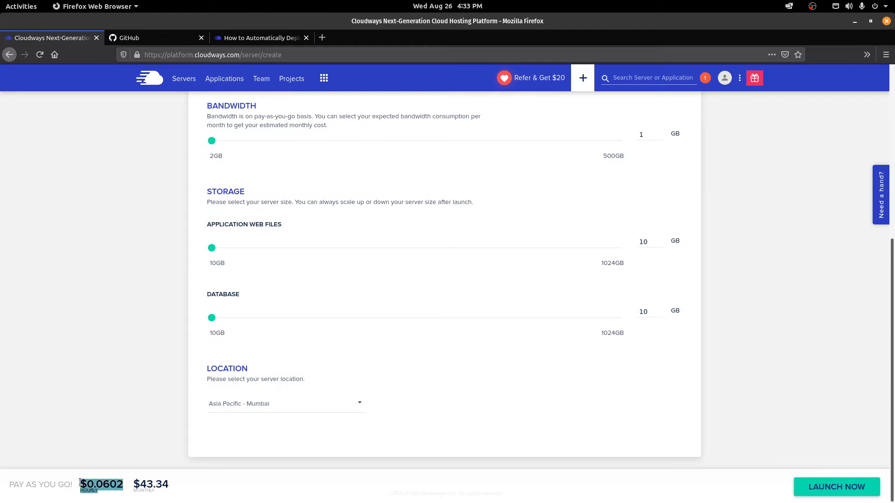
pyautogui.click(134, 486)
pyautogui.moveTo(141, 486); pyautogui.dragTo(193, 487)
pyautogui.click(192, 488)
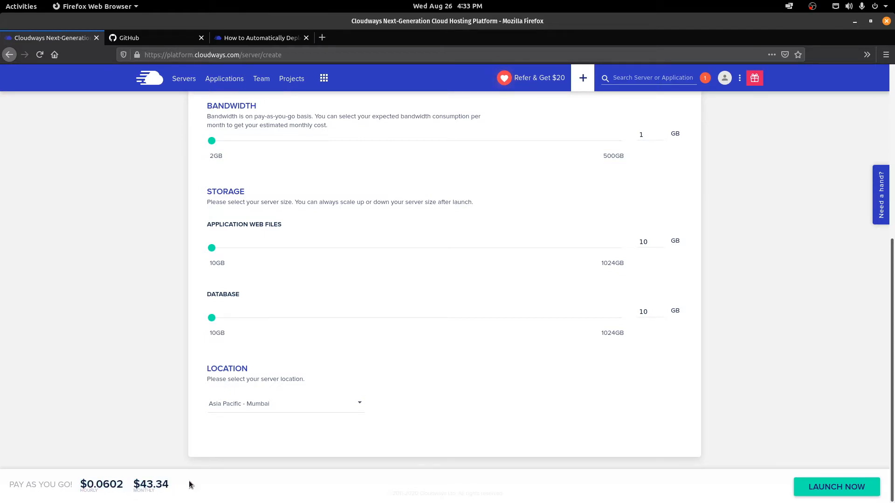
pyautogui.moveTo(892, 294); pyautogui.dragTo(893, 333)
pyautogui.click(821, 490)
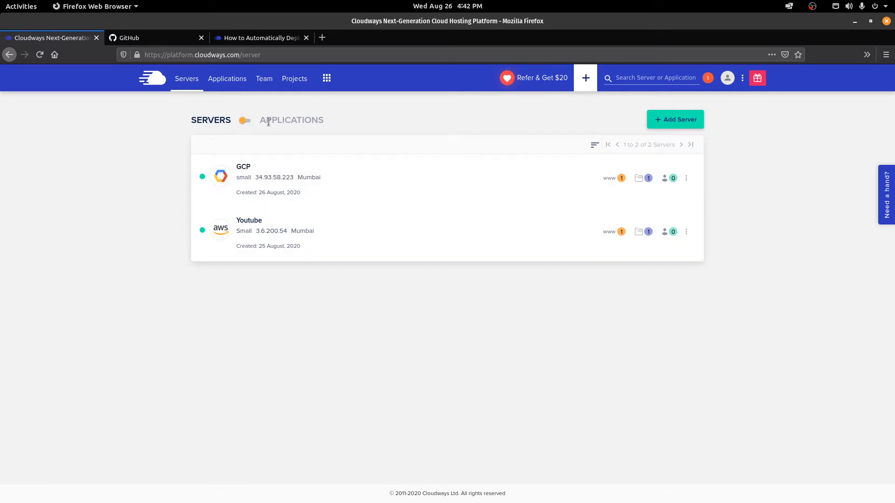
# Step: Open the GCP server's Master Credentials page from the server list
pyautogui.click(239, 134)
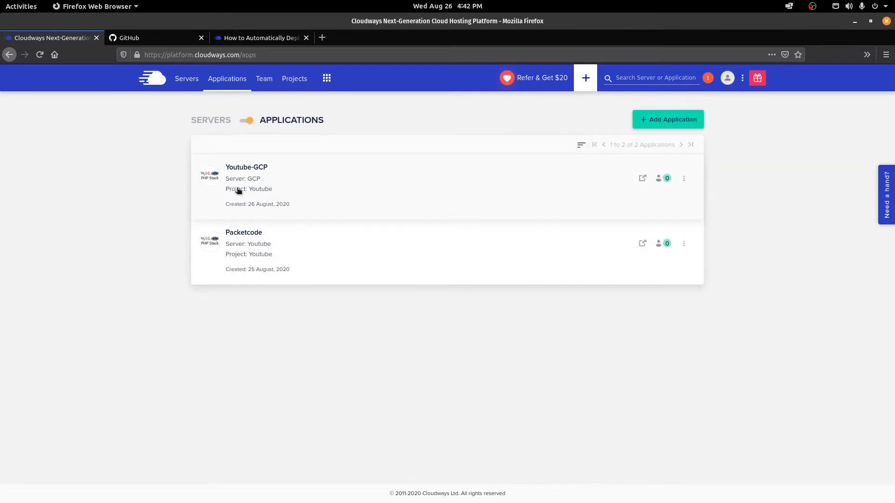
pyautogui.click(241, 122)
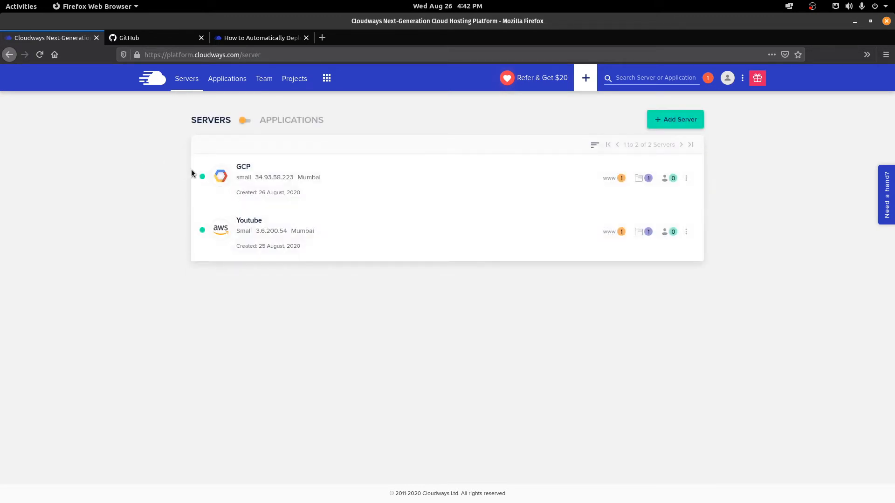
pyautogui.click(241, 166)
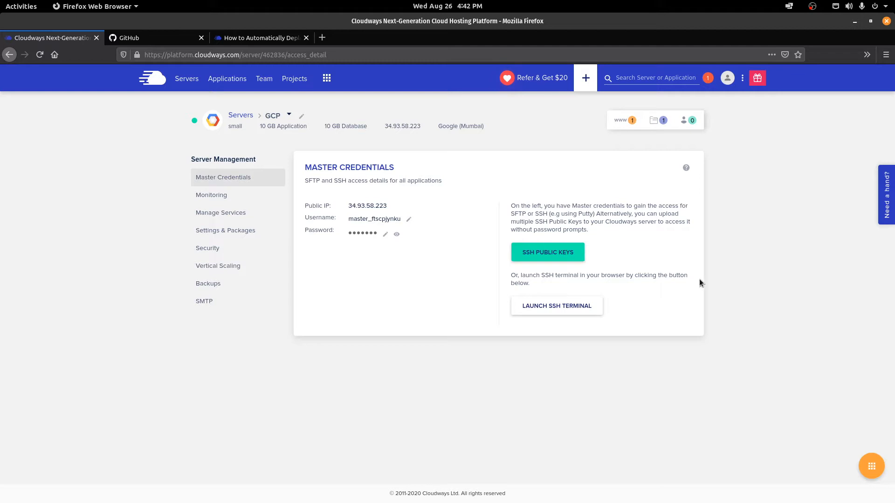
pyautogui.click(550, 308)
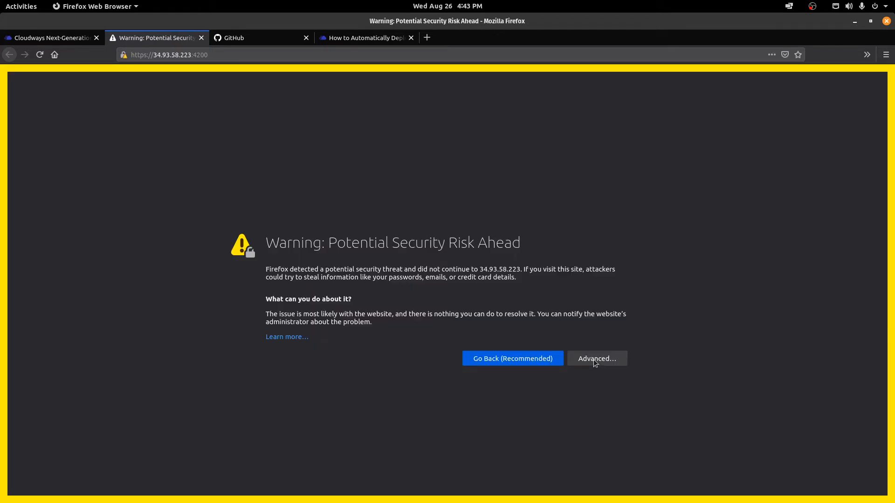
pyautogui.click(592, 359)
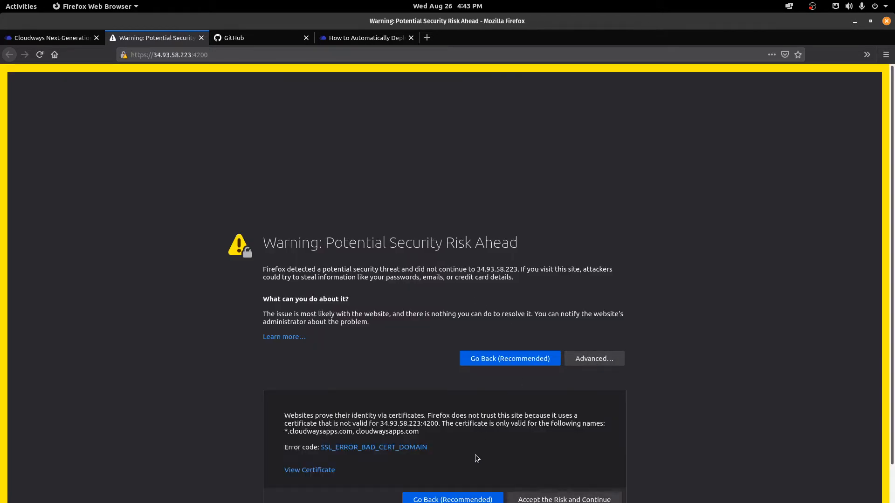
pyautogui.scroll(-1, 626, 463)
pyautogui.click(585, 465)
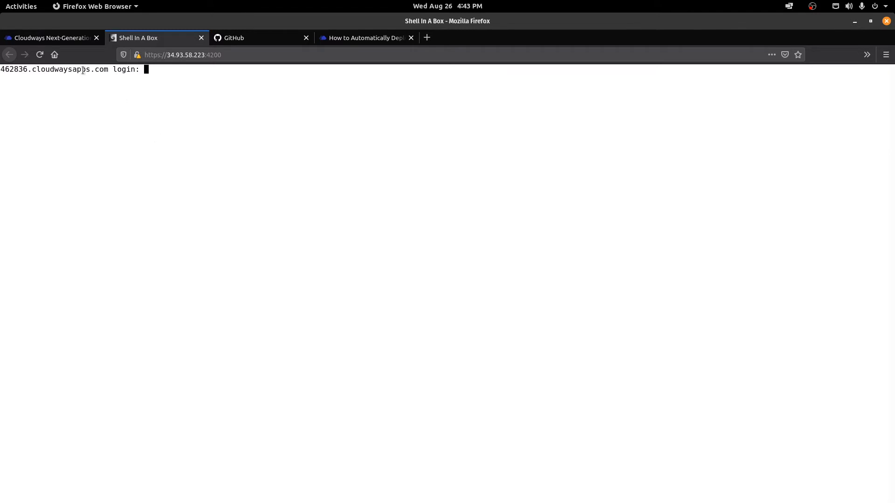
pyautogui.click(66, 39)
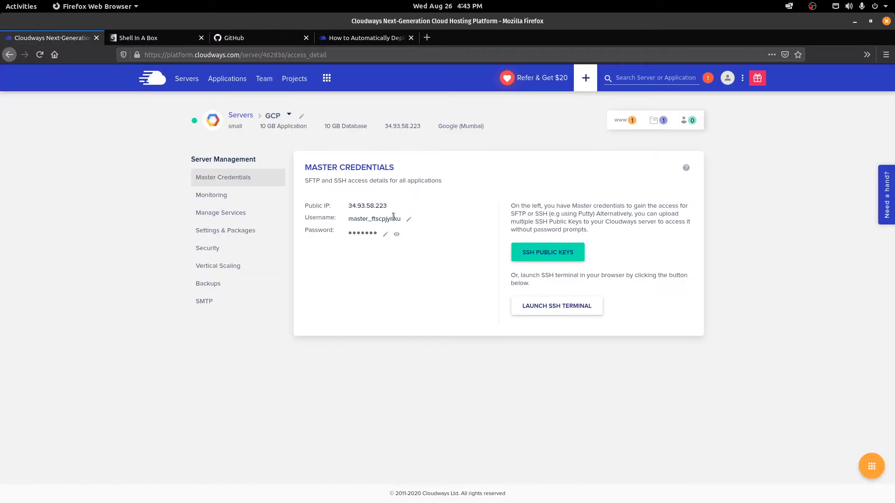
pyautogui.click(173, 37)
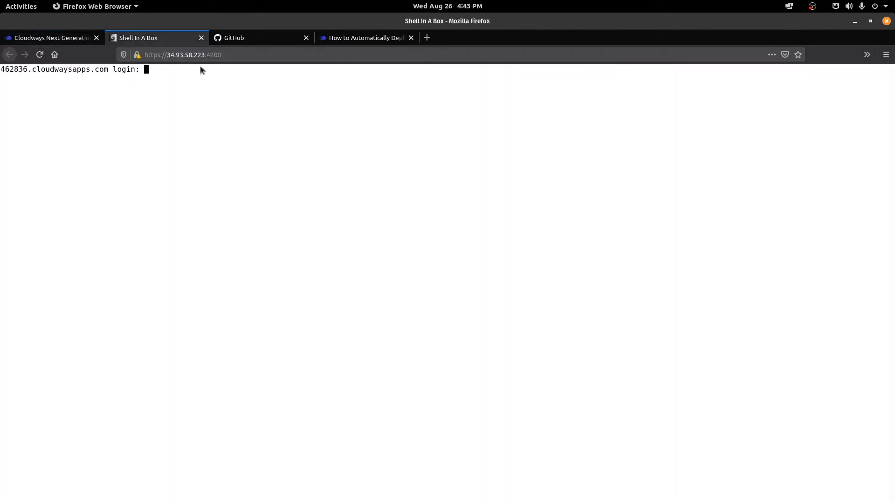
pyautogui.click(56, 38)
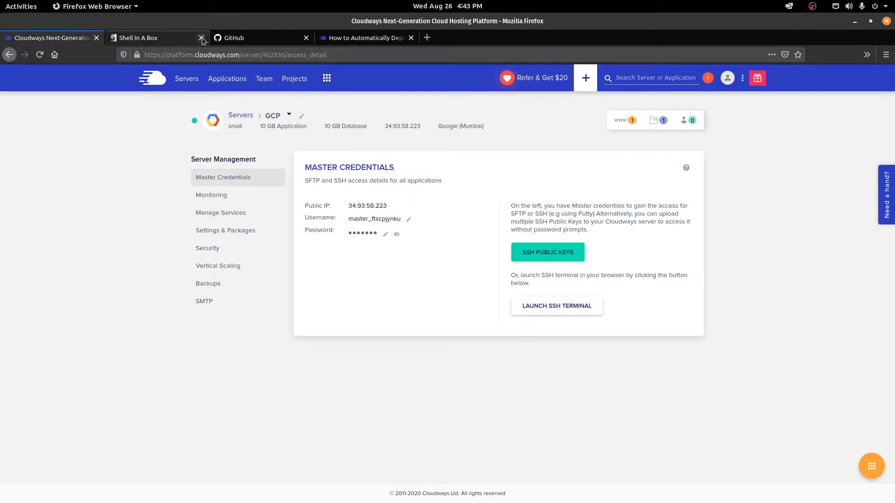
pyautogui.click(202, 37)
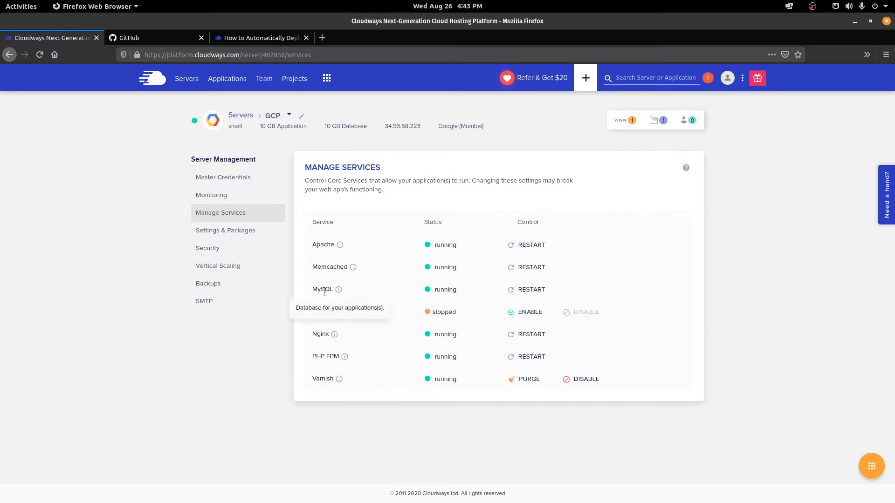
# Step: Highlight the MySQL service in the GCP server's Manage Services list
pyautogui.moveTo(335, 289); pyautogui.dragTo(313, 289)
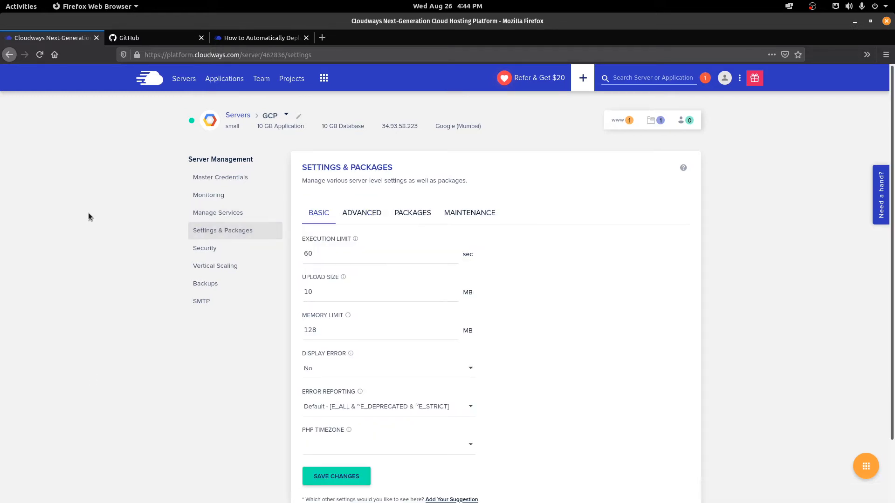
# Step: Review Execution Limit 60, Upload Size 10 and Memory Limit 128, then open SMTP settings
pyautogui.scroll(-3, 89, 214)
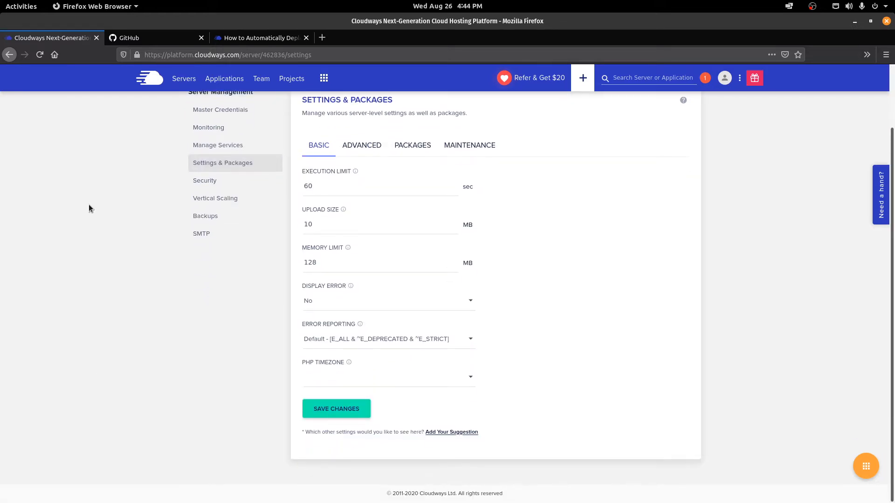
pyautogui.doubleClick(306, 186)
pyautogui.doubleClick(309, 224)
pyautogui.press('Tab')
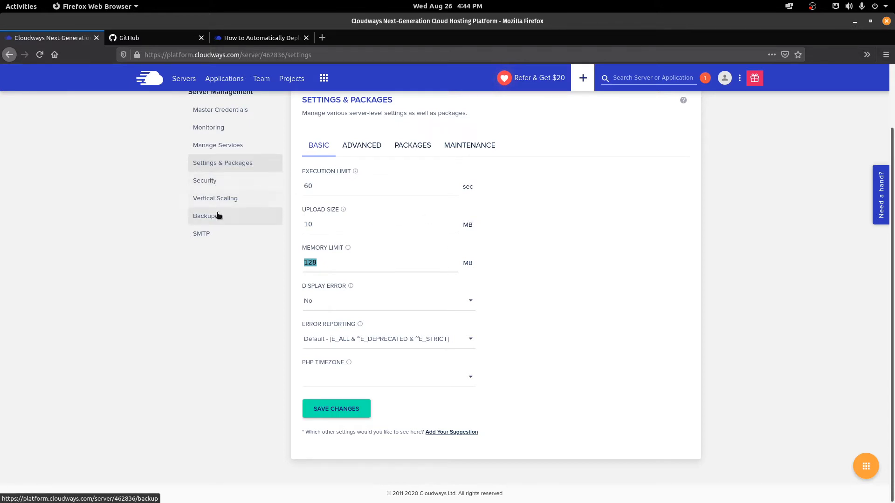
pyautogui.click(200, 234)
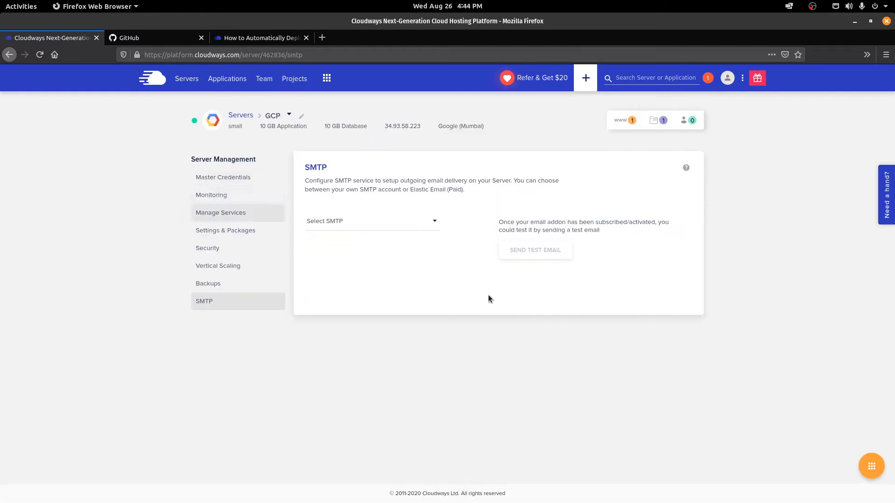
# Step: Choose Your Own SMTP with Mailgun as provider, then go to the Add-ons page
pyautogui.click(362, 222)
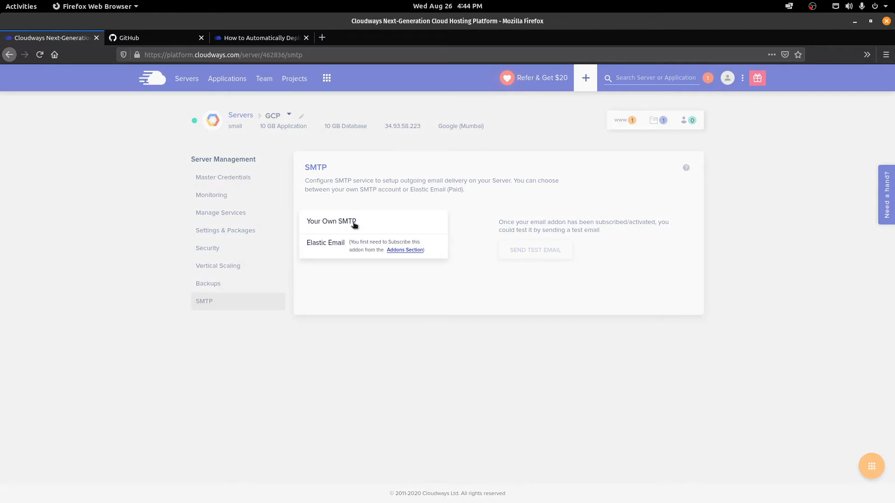
pyautogui.click(354, 224)
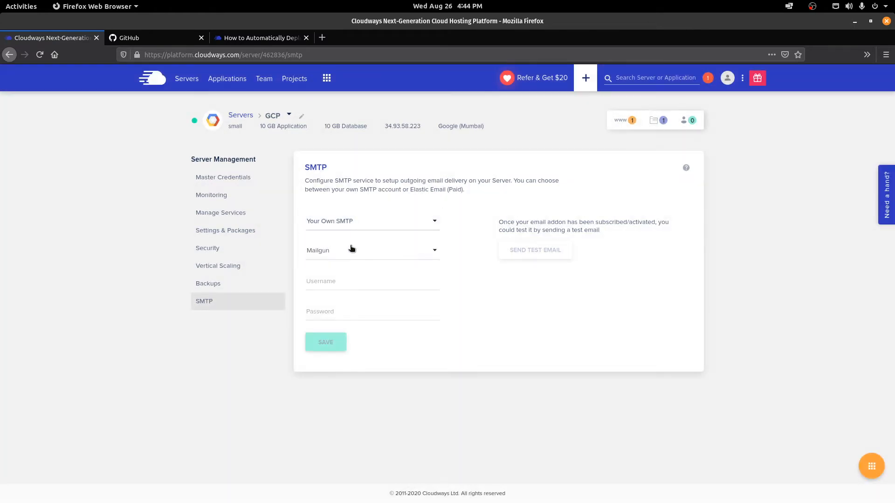
pyautogui.click(351, 250)
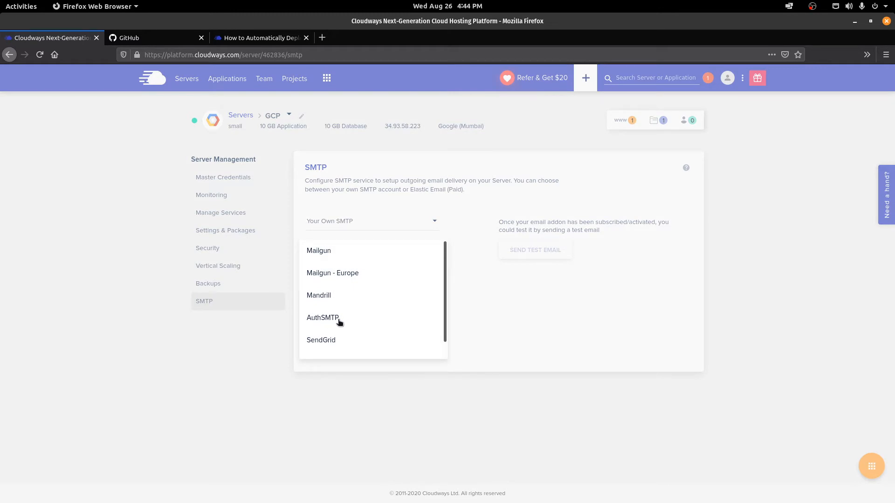
pyautogui.click(592, 331)
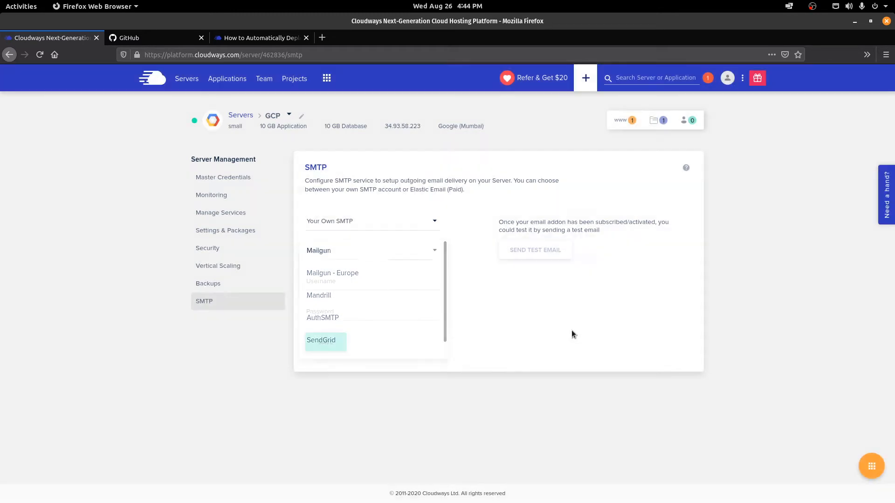
pyautogui.click(369, 225)
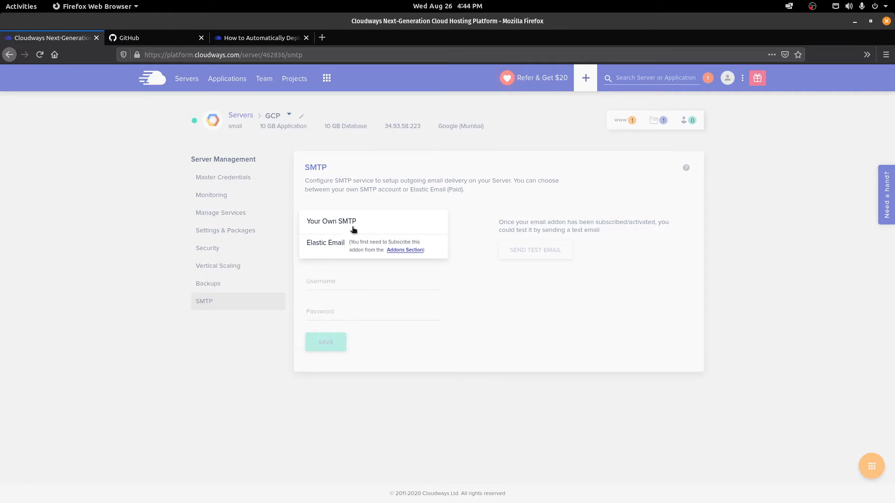
pyautogui.click(400, 251)
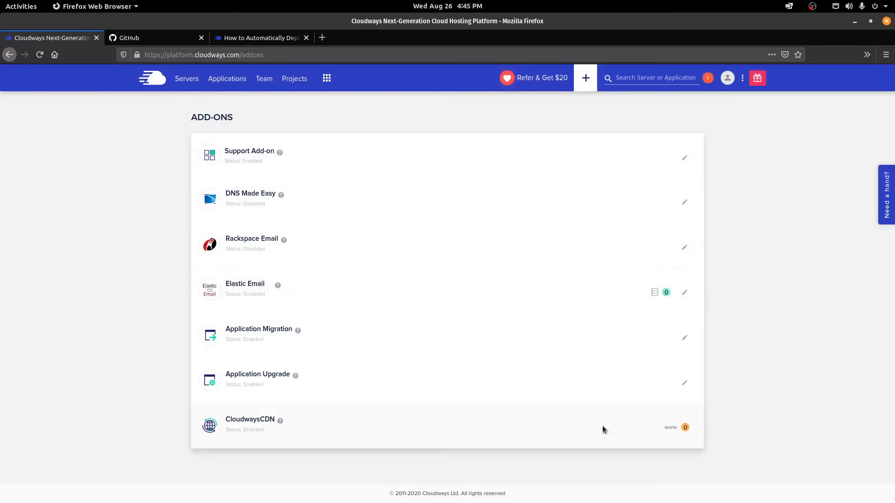
# Step: Look over Elastic Email's plans without subscribing and return to the SMTP page
pyautogui.moveTo(226, 284); pyautogui.dragTo(272, 284)
pyautogui.moveTo(265, 430); pyautogui.dragTo(242, 430)
pyautogui.click(281, 429)
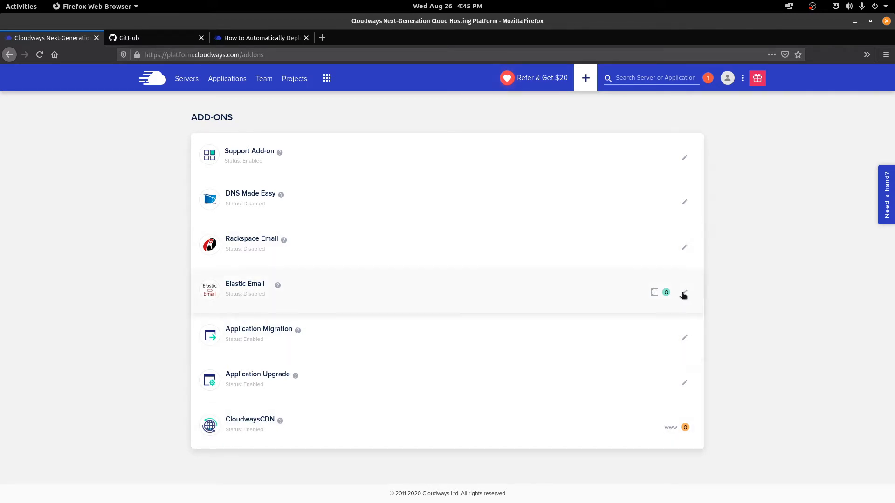
pyautogui.click(510, 299)
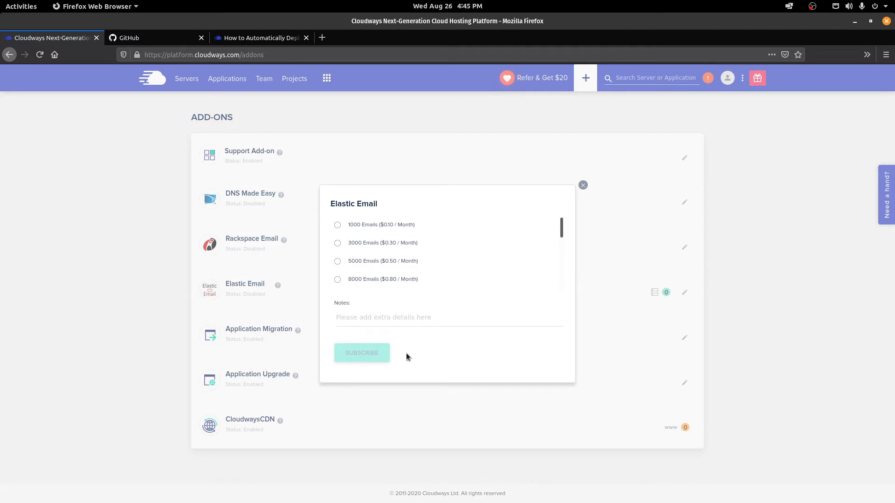
pyautogui.click(583, 185)
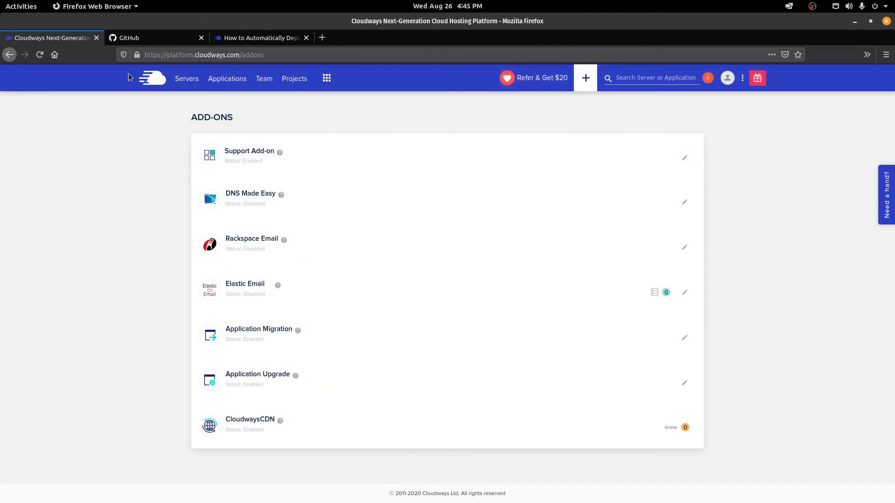
pyautogui.click(10, 54)
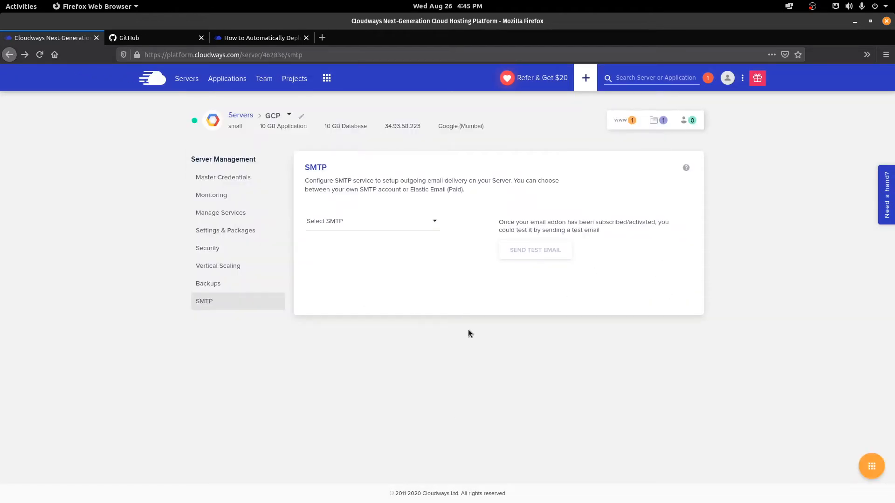
# Step: Open Youtube-GCP's access details and preview its live PHP Stack site
pyautogui.click(218, 80)
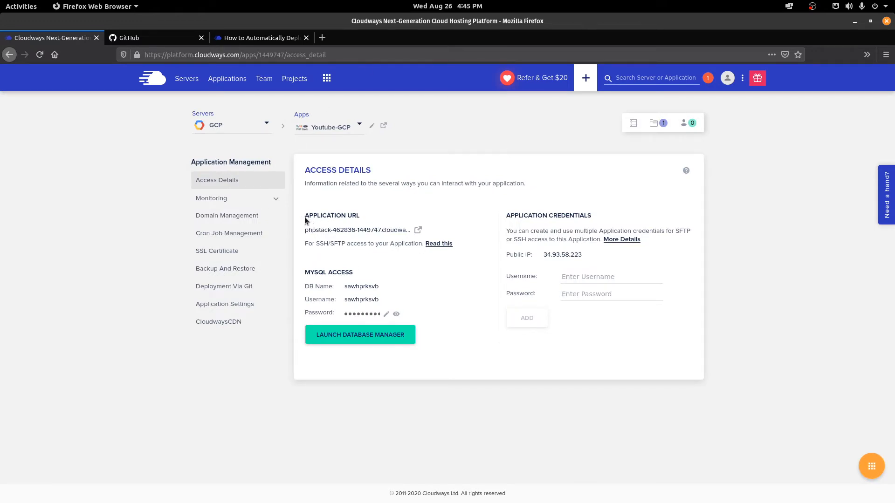
pyautogui.moveTo(304, 216); pyautogui.dragTo(361, 216)
pyautogui.click(460, 288)
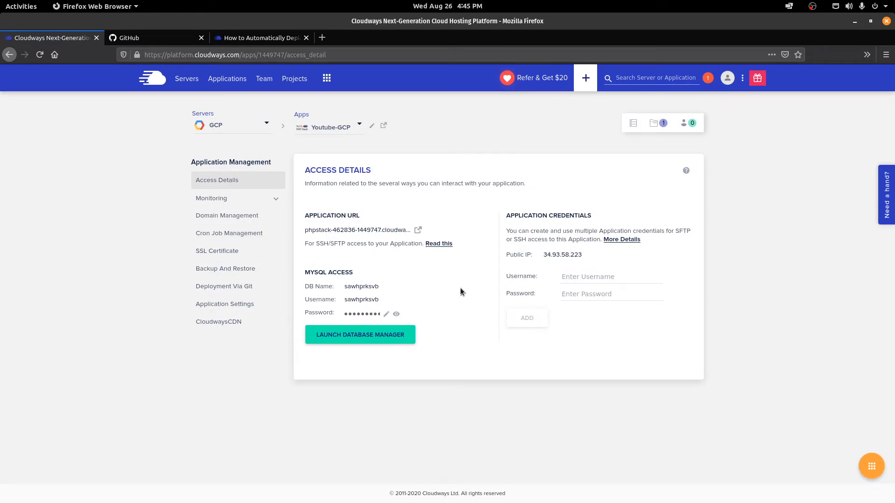
pyautogui.click(417, 230)
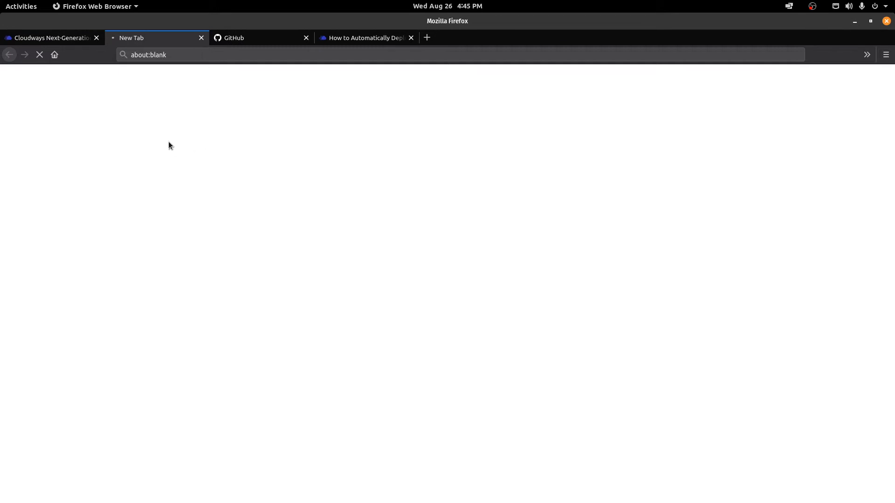
pyautogui.scroll(-10, 522, 396)
pyautogui.scroll(10, 699, 196)
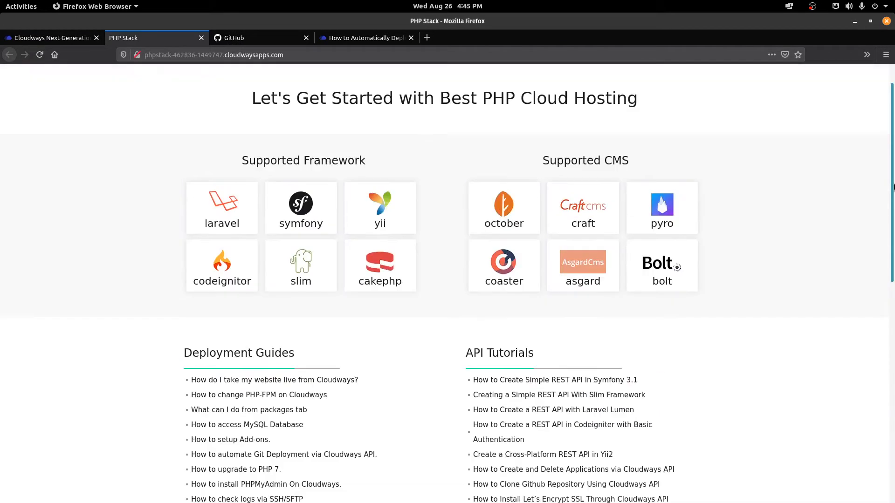
pyautogui.click(77, 37)
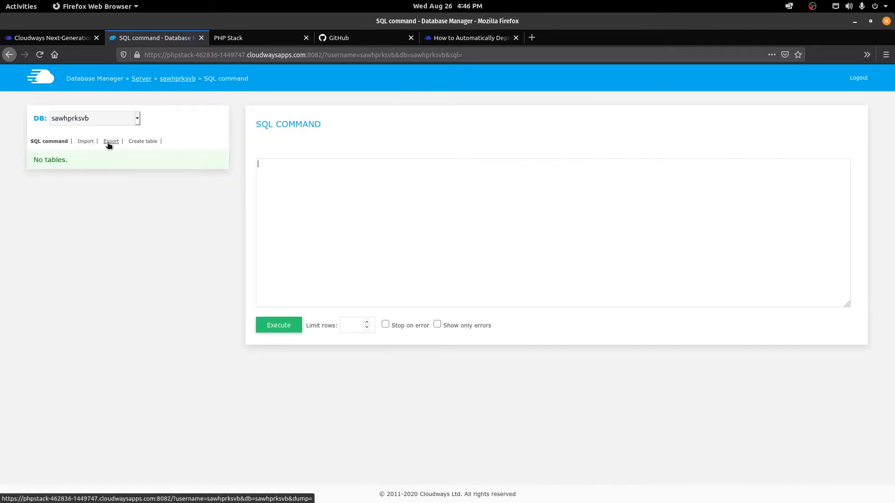
# Step: Open the database manager's Create table form, then return to access details
pyautogui.click(137, 142)
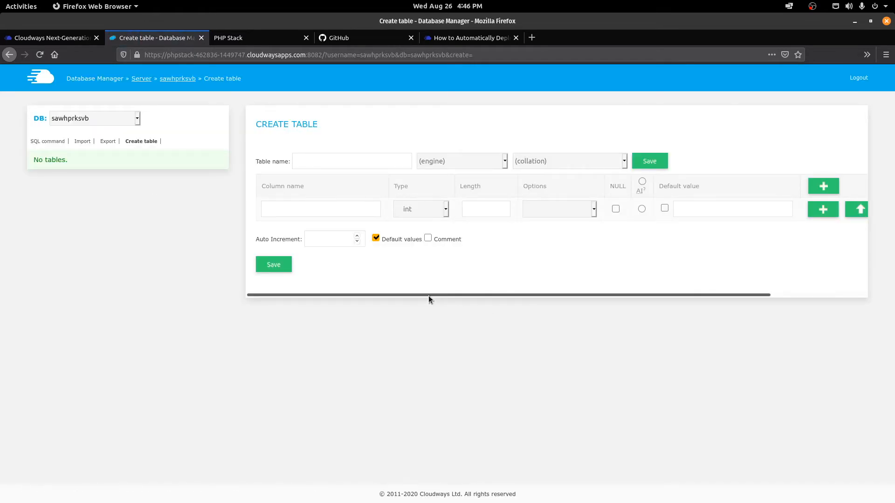
pyautogui.moveTo(429, 296); pyautogui.dragTo(180, 233)
pyautogui.click(79, 38)
# Step: Add new SFTP/SSH application credentials with a username and pasted password
pyautogui.click(201, 37)
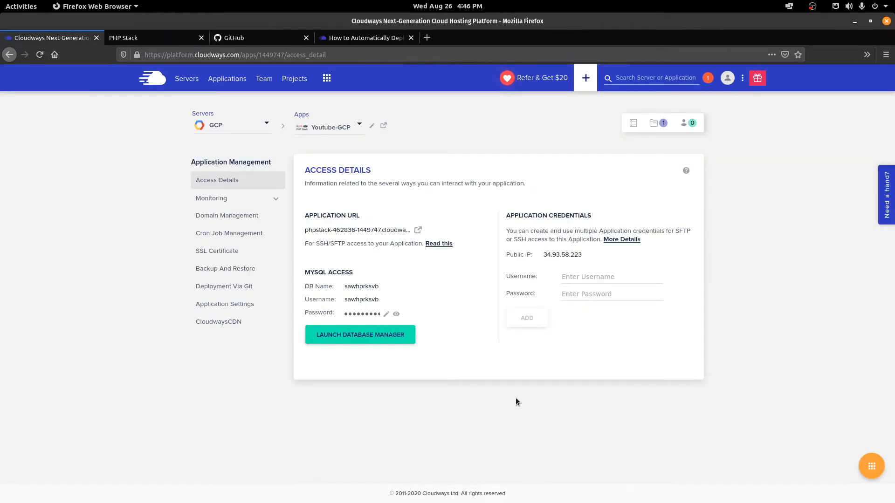
pyautogui.moveTo(506, 215); pyautogui.dragTo(596, 217)
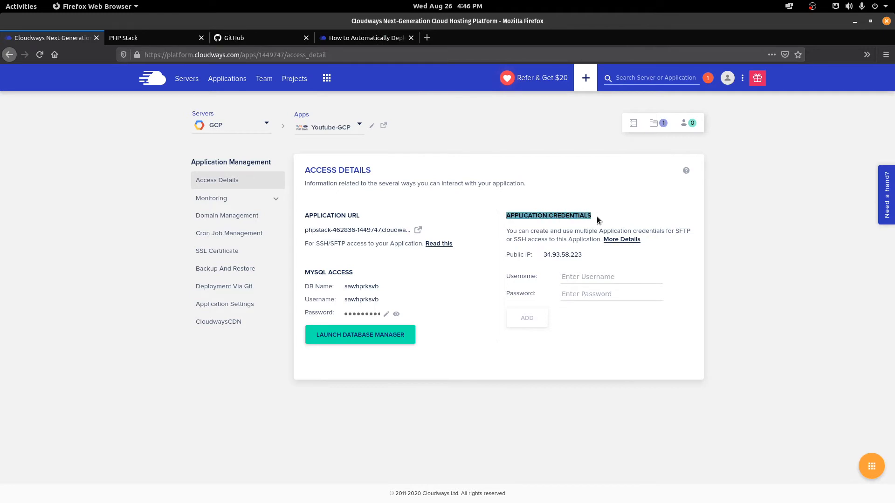
pyautogui.click(773, 278)
pyautogui.click(577, 276)
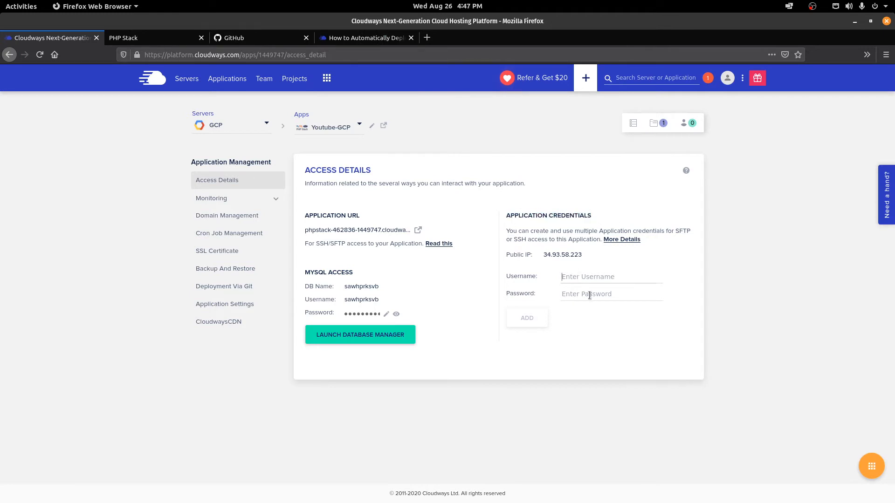
pyautogui.click(589, 295)
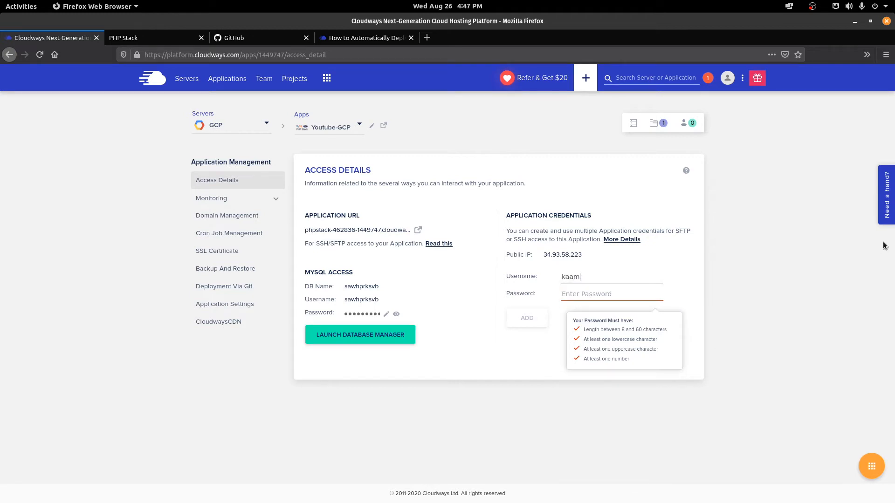
pyautogui.click(595, 293)
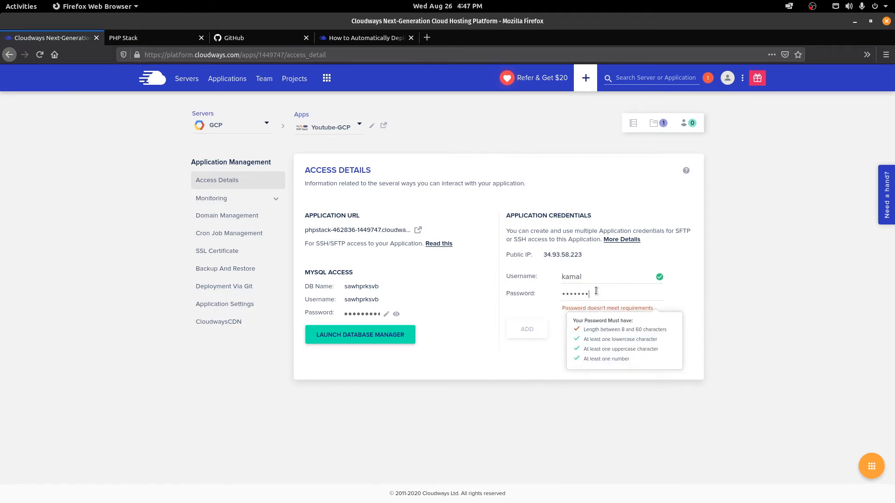
pyautogui.hotkey('ctrl', 'v')
pyautogui.click(526, 320)
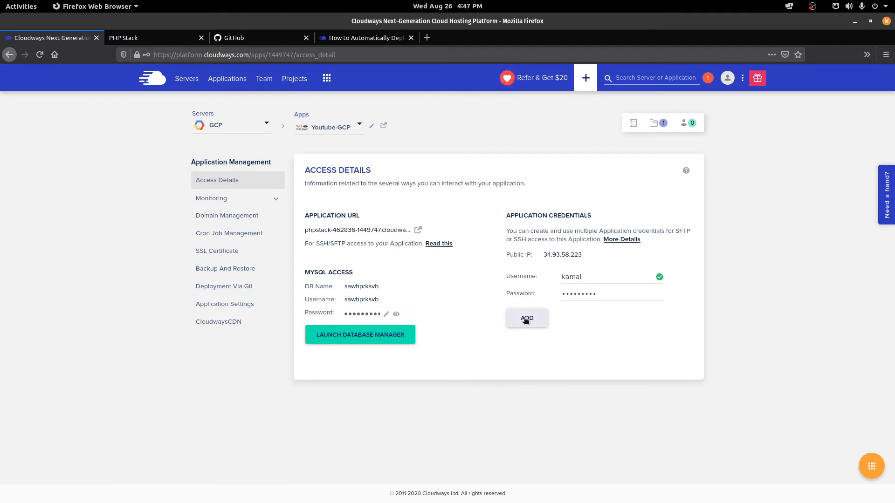
pyautogui.moveTo(504, 217); pyautogui.dragTo(587, 214)
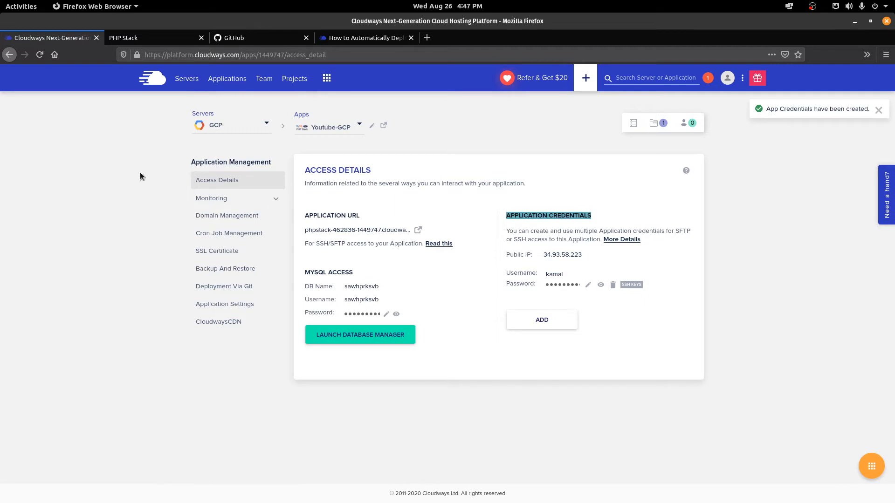
pyautogui.click(555, 213)
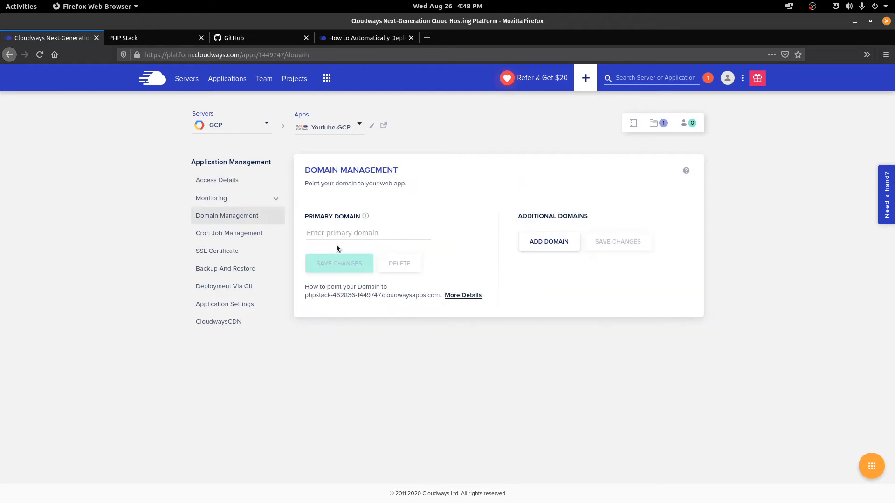
# Step: Review the primary domain and Let's Encrypt SSL fields, then open Application Settings
pyautogui.click(347, 231)
pyautogui.click(212, 252)
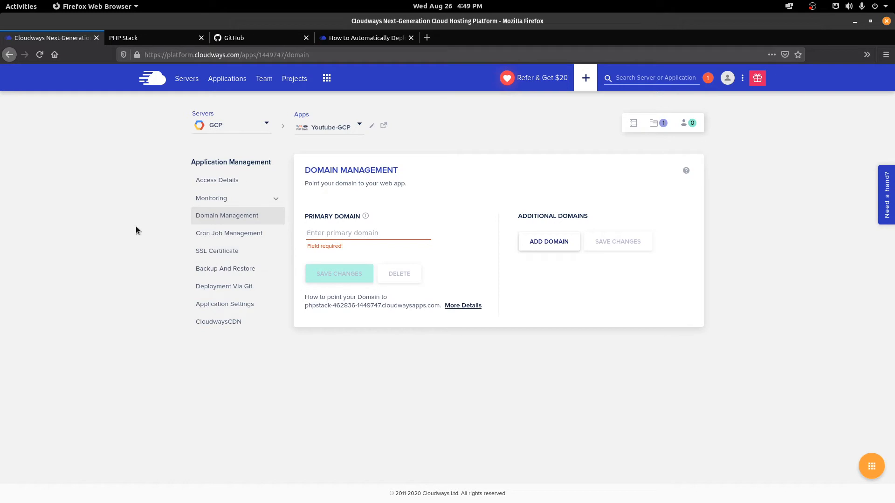
pyautogui.click(196, 250)
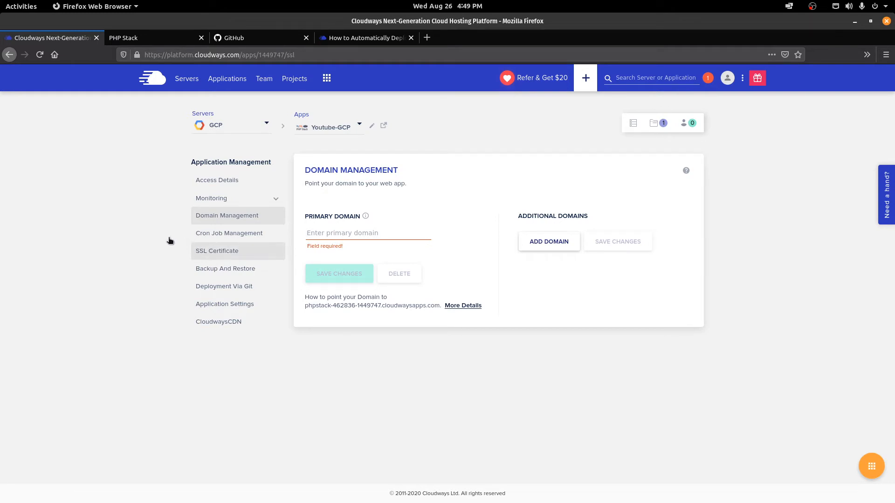
pyautogui.click(348, 232)
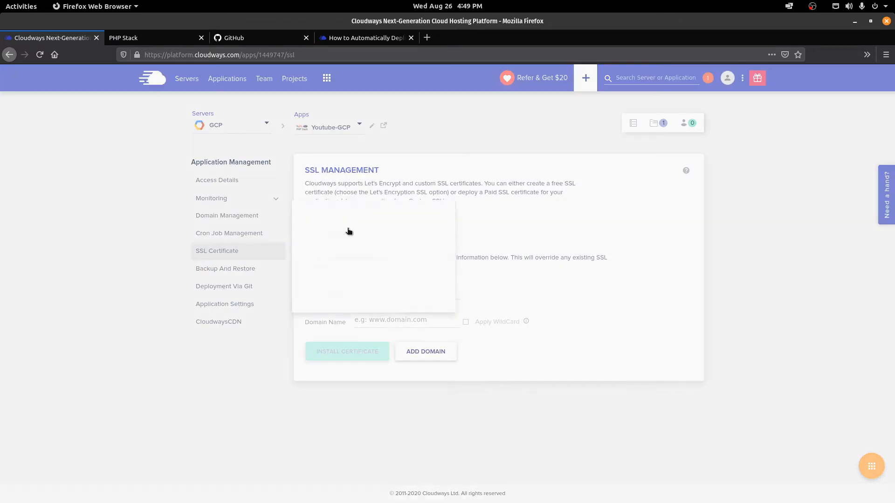
pyautogui.click(613, 268)
pyautogui.click(403, 291)
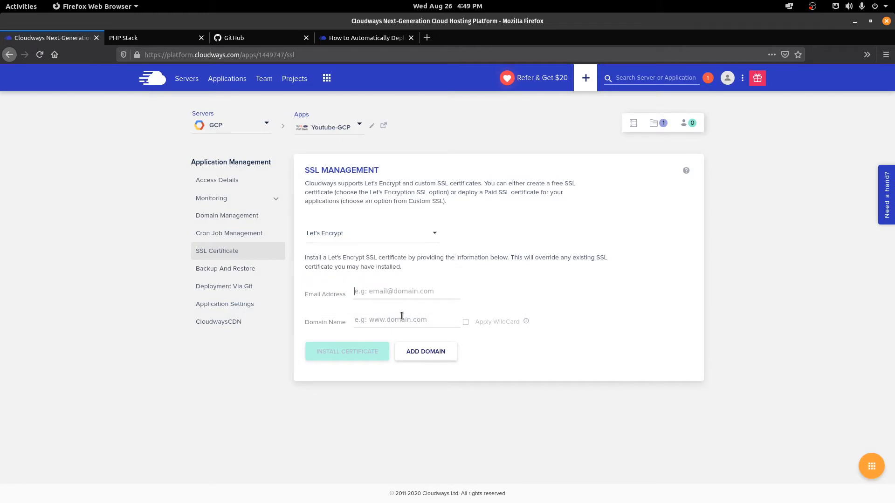
pyautogui.click(402, 317)
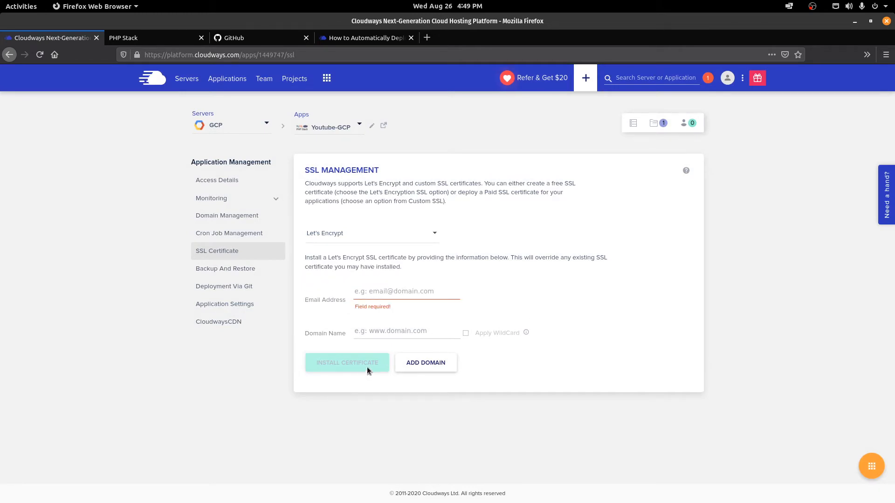
pyautogui.click(143, 309)
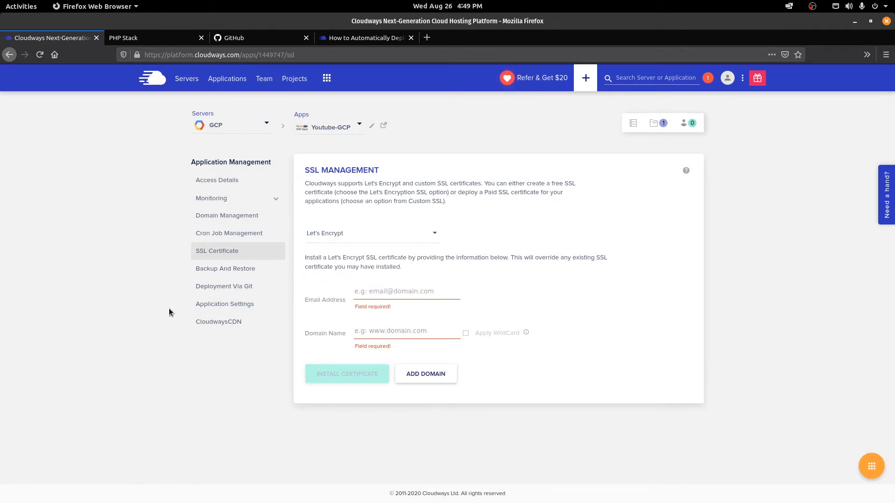
pyautogui.click(215, 305)
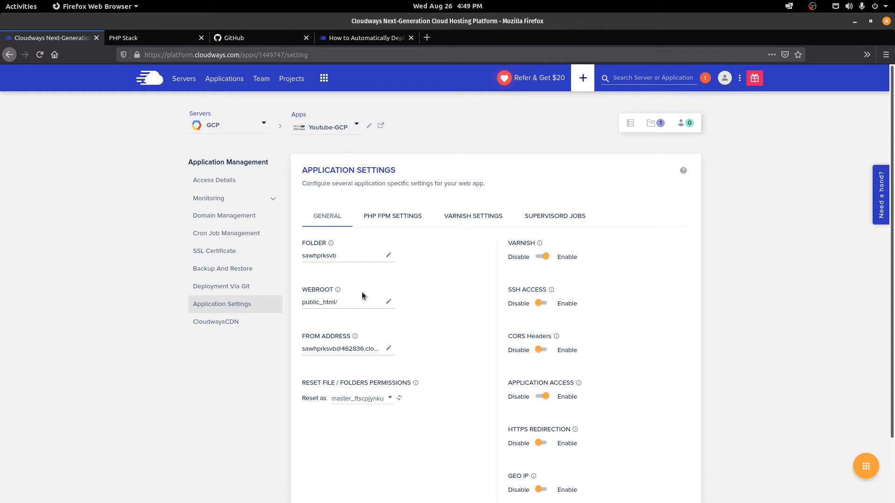
# Step: Switch Youtube-GCP's SSH Access to Enable, confirm it, and return to Access Details
pyautogui.click(538, 304)
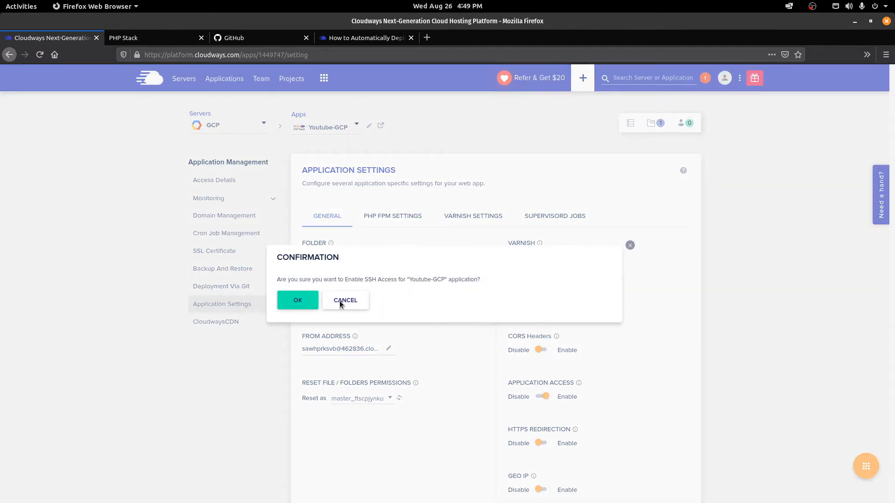
pyautogui.click(298, 301)
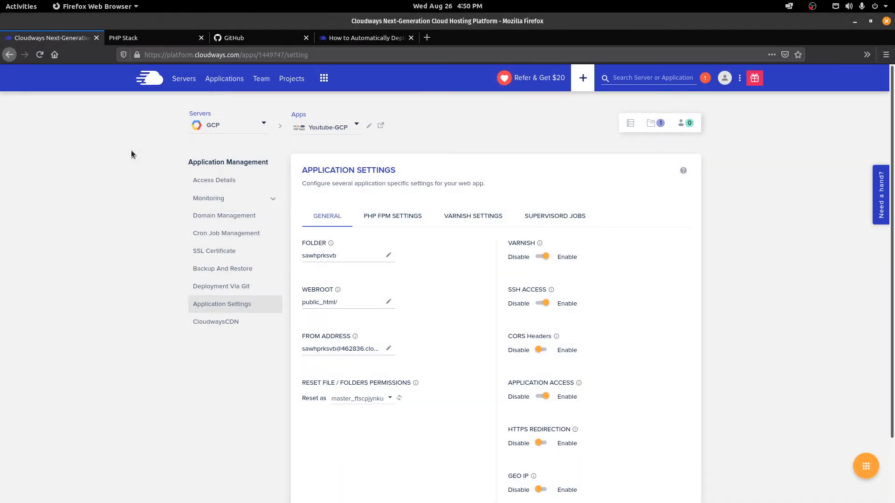
pyautogui.click(215, 181)
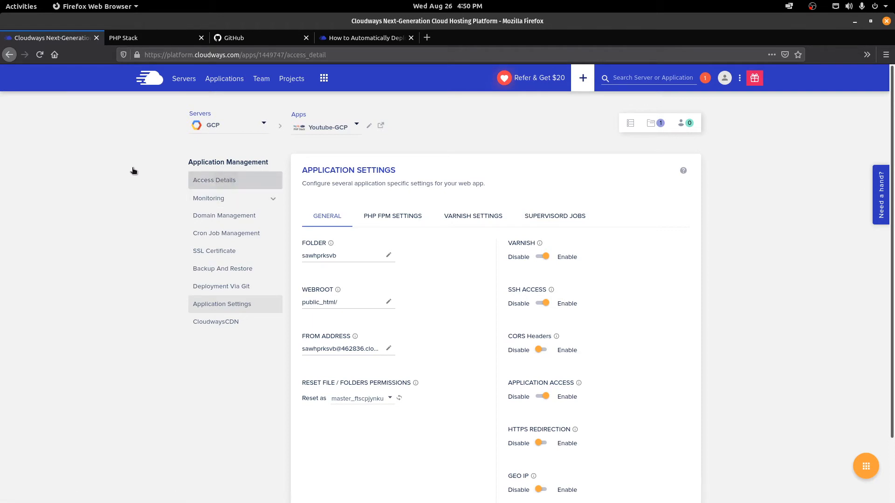
pyautogui.press('super')
pyautogui.write('file')
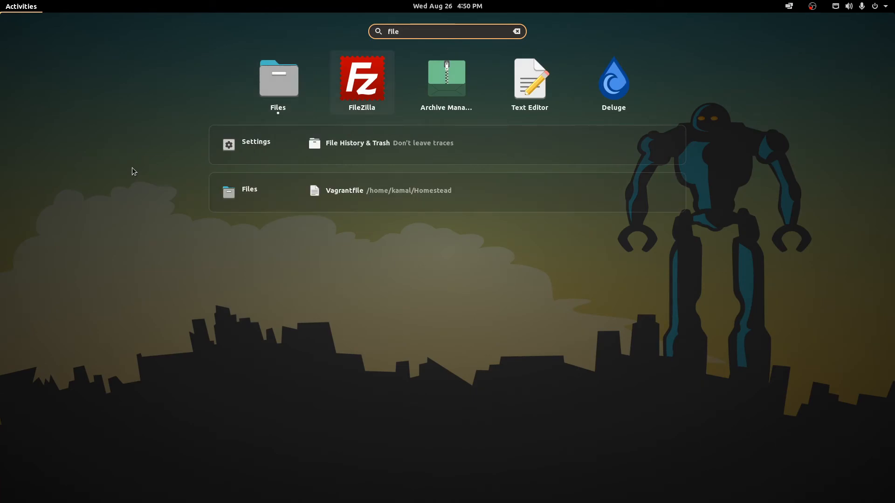
pyautogui.press('Return')
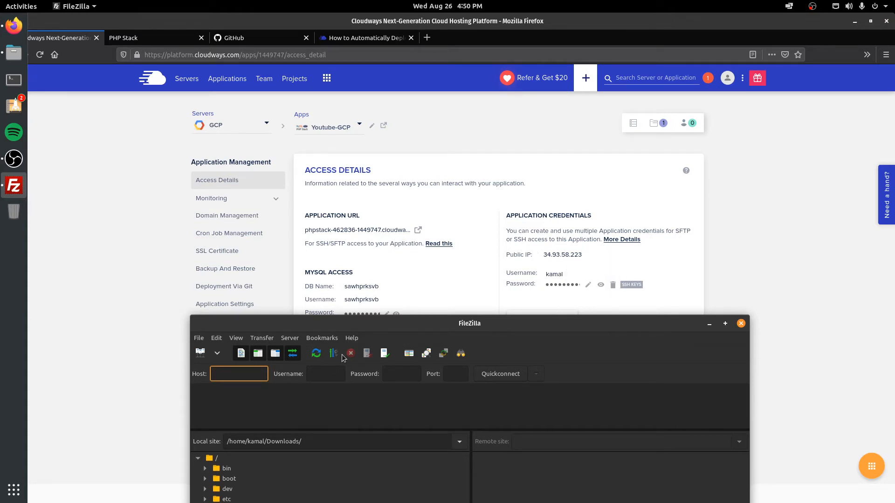
pyautogui.click(391, 378)
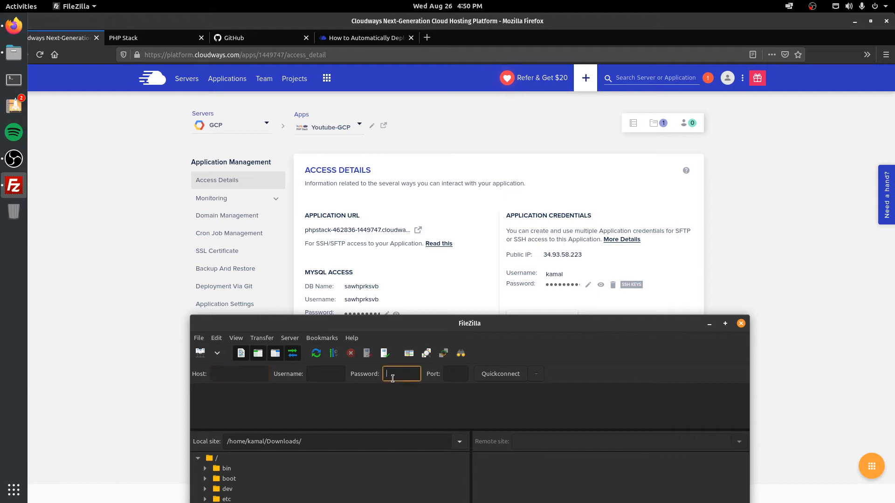
pyautogui.click(450, 374)
pyautogui.write('21')
pyautogui.moveTo(502, 324); pyautogui.dragTo(482, 89)
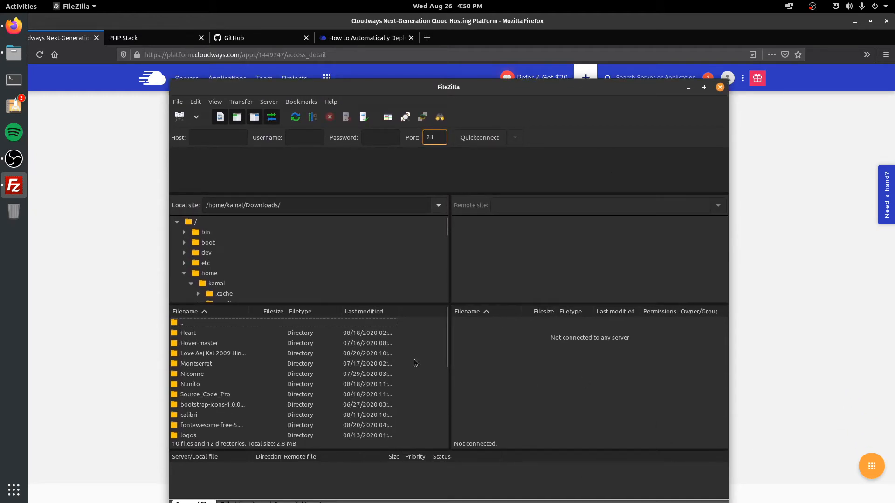
pyautogui.click(719, 87)
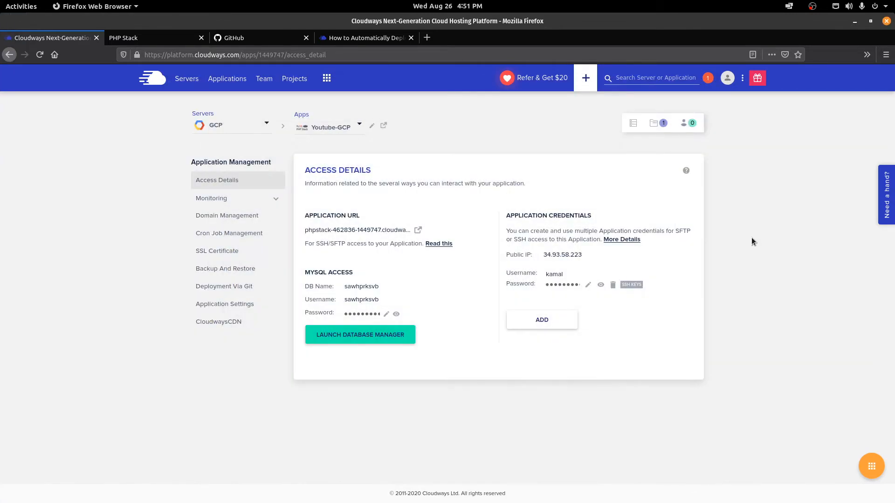
# Step: Open a new terminal window beside the Cloudways access details showing the public IP
pyautogui.moveTo(572, 274); pyautogui.dragTo(545, 253)
pyautogui.click(745, 283)
pyautogui.hotkey('ctrl', 'alt', 't')
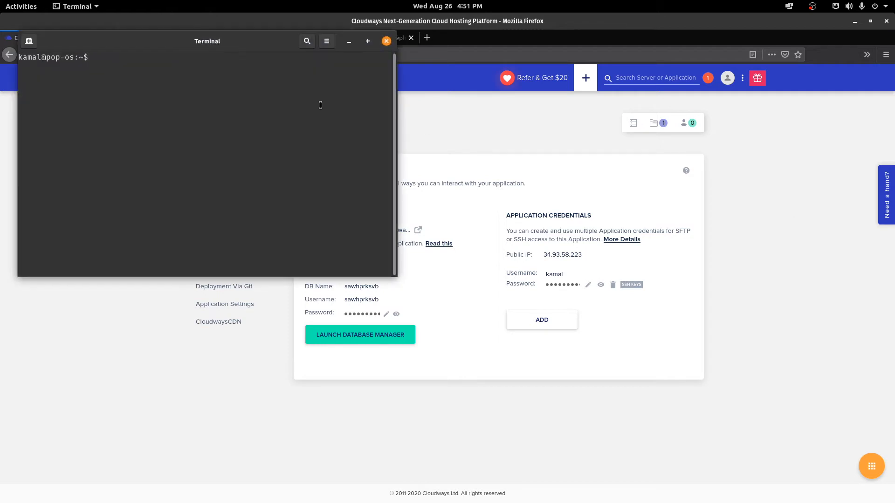
pyautogui.moveTo(213, 47); pyautogui.dragTo(248, 160)
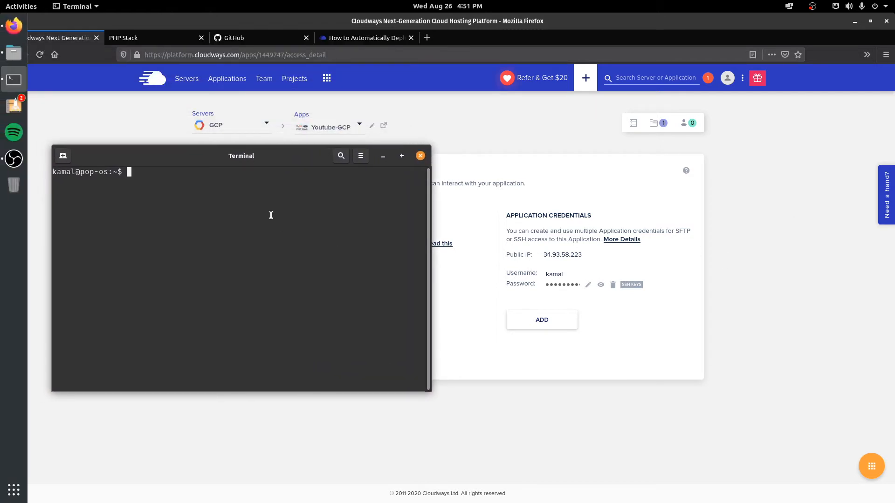
# Step: SSH into the app's server as the app user at its public IP, accepting the host key and logging in
pyautogui.write('ssh ')
pyautogui.write('ak')
pyautogui.press('BackSpace')
pyautogui.press('BackSpace')
pyautogui.write('kamal@')
pyautogui.click(580, 258)
pyautogui.hotkey('alt', 'Tab')
pyautogui.write('34.93.58.223')
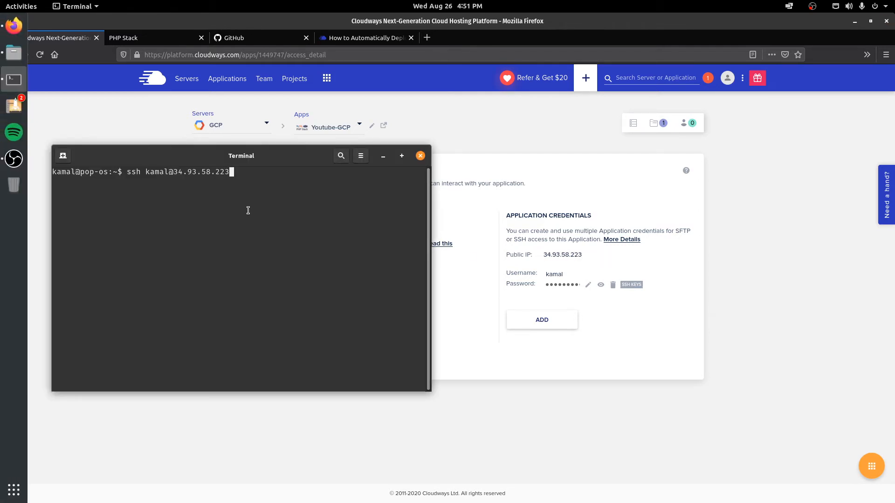
pyautogui.press('Return')
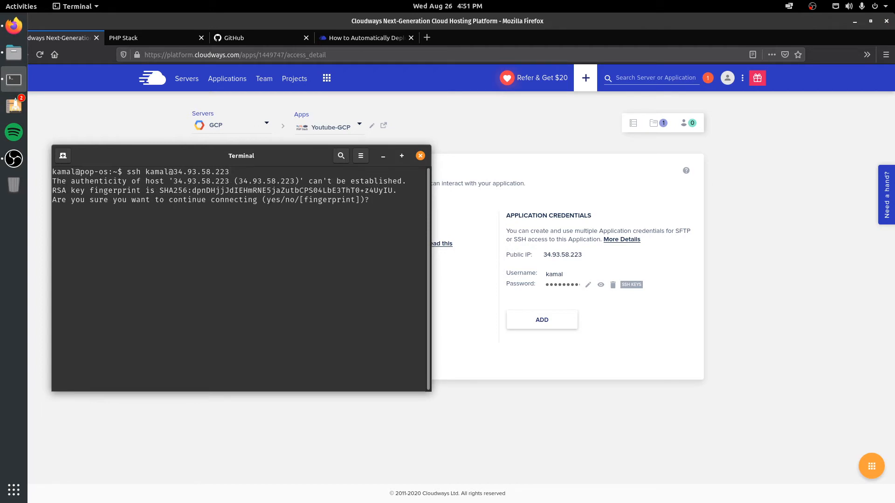
pyautogui.write('yes')
pyautogui.press('Return')
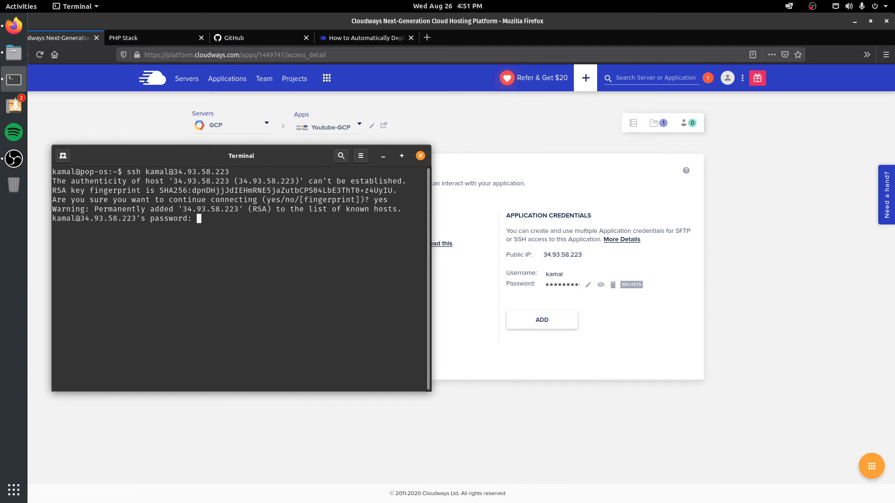
pyautogui.press('Return')
# Step: List the public_html folder over SSH, which contains only index.php
pyautogui.moveTo(199, 159); pyautogui.dragTo(256, 148)
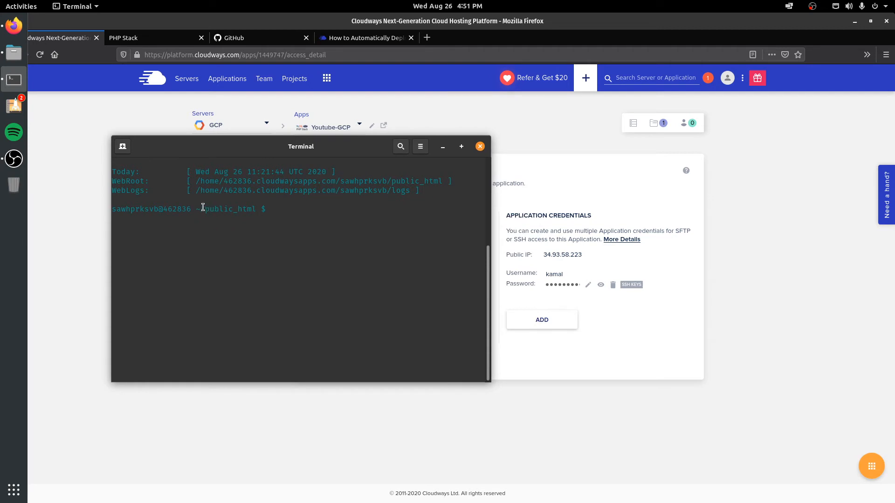
pyautogui.moveTo(202, 209); pyautogui.dragTo(262, 210)
pyautogui.click(319, 211)
pyautogui.write('ls')
pyautogui.press('Return')
pyautogui.tripleClick(175, 219)
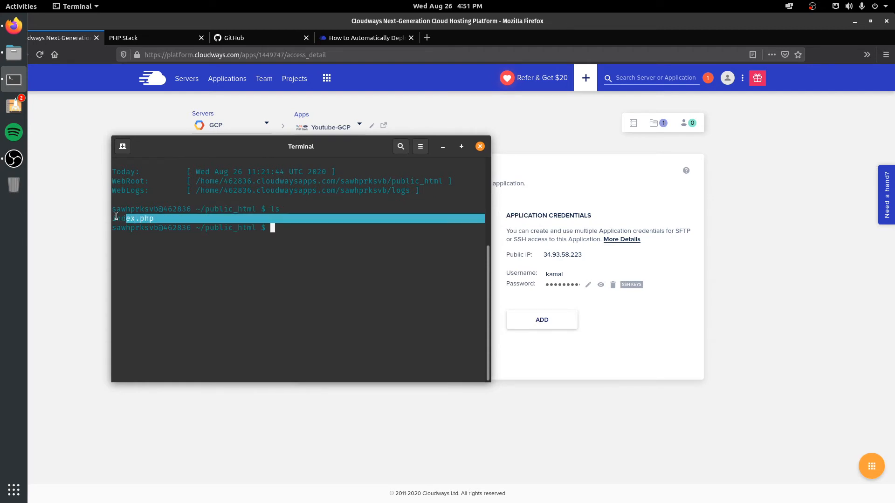
pyautogui.click(166, 303)
# Step: Bring Firefox forward on the corona-tracker GitHub repository
pyautogui.click(140, 37)
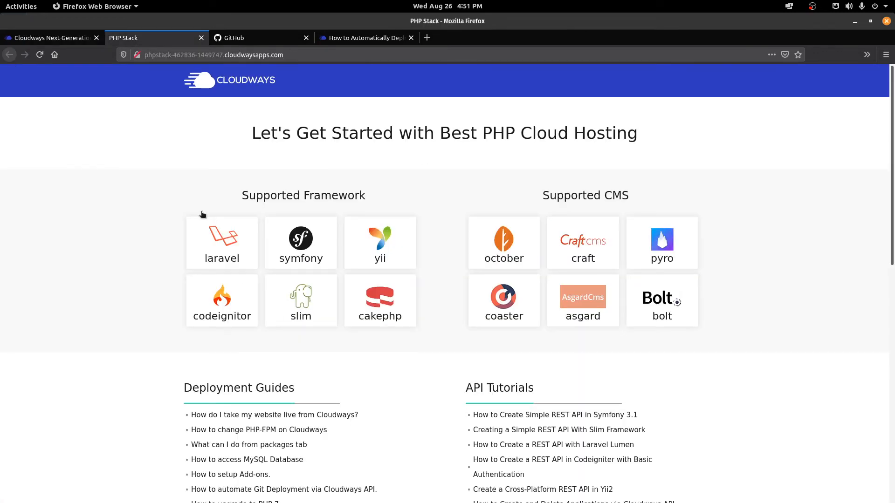
pyautogui.click(38, 40)
pyautogui.hotkey('alt', 'Tab')
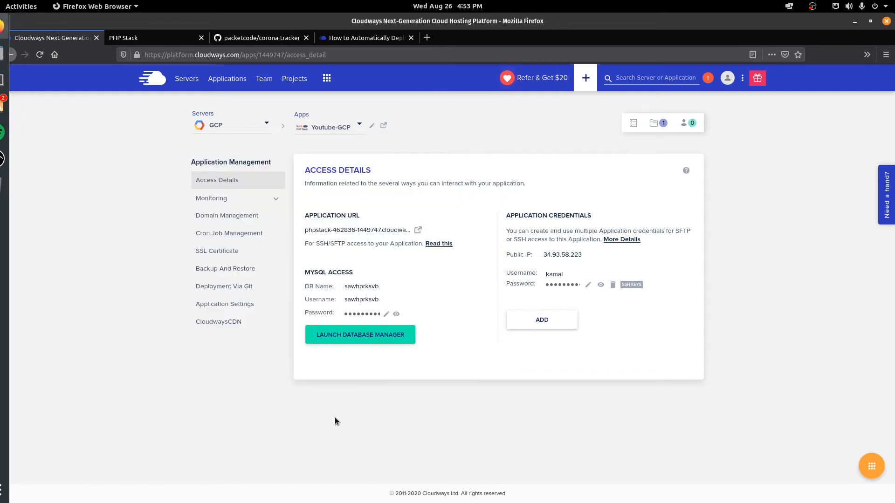
pyautogui.click(335, 418)
pyautogui.click(235, 39)
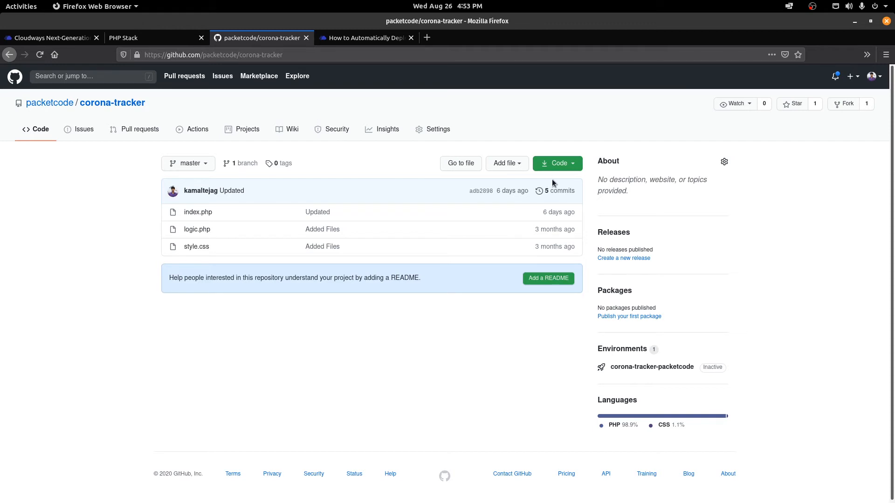
# Step: Copy the corona-tracker repository's HTTPS clone address from the Code menu
pyautogui.click(558, 167)
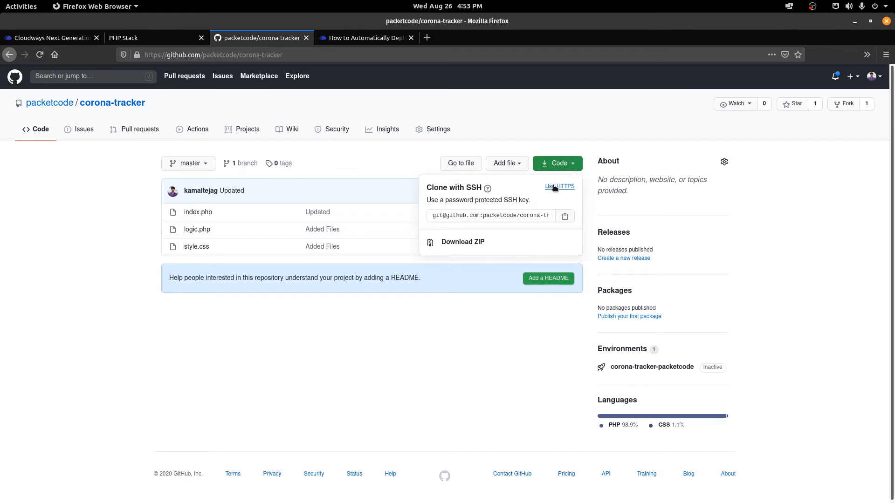
pyautogui.click(558, 186)
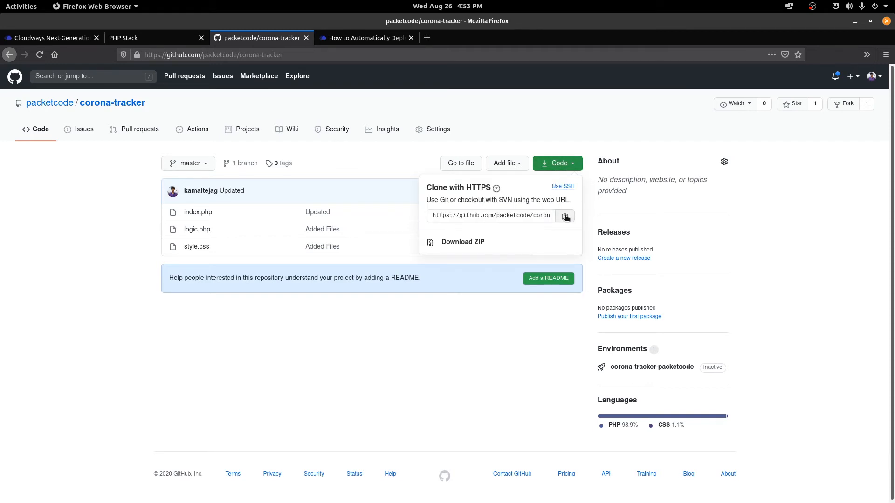
pyautogui.click(565, 217)
pyautogui.click(51, 38)
# Step: Paste the address after git clone in Terminal, erase it, and return to Cloudways
pyautogui.moveTo(3, 125)
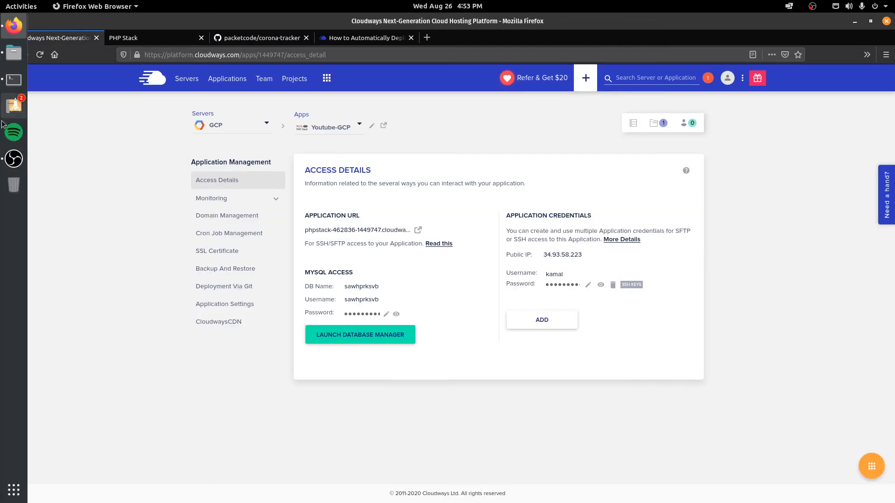
pyautogui.click(14, 79)
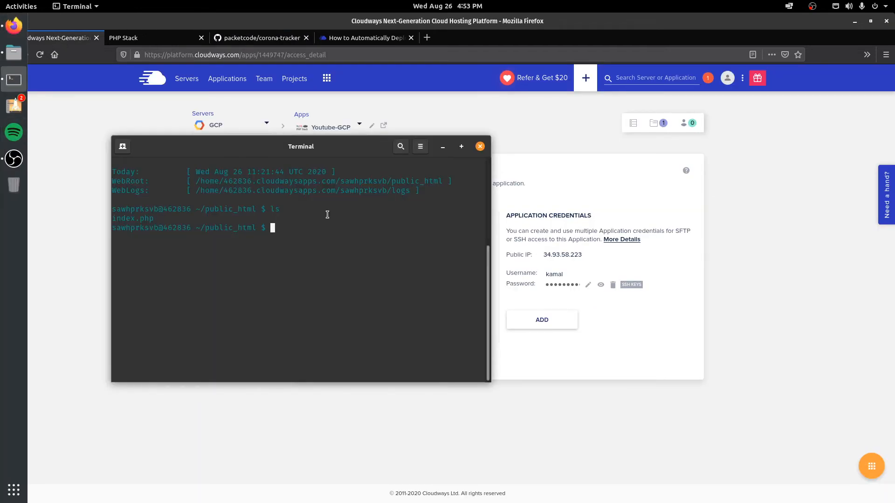
pyautogui.write('git clone')
pyautogui.hotkey('ctrl', 'shift', 'v')
pyautogui.press('BackSpace')
pyautogui.press('BackSpace')
pyautogui.press('BackSpace')
pyautogui.press('BackSpace')
pyautogui.press('BackSpace')
pyautogui.press('BackSpace')
pyautogui.press('BackSpace')
pyautogui.press('BackSpace')
pyautogui.press('BackSpace')
pyautogui.press('BackSpace')
pyautogui.press('BackSpace')
pyautogui.press('BackSpace')
pyautogui.press('BackSpace')
pyautogui.press('BackSpace')
pyautogui.press('BackSpace')
pyautogui.press('BackSpace')
pyautogui.press('BackSpace')
pyautogui.press('BackSpace')
pyautogui.press('BackSpace')
pyautogui.press('BackSpace')
pyautogui.click(442, 147)
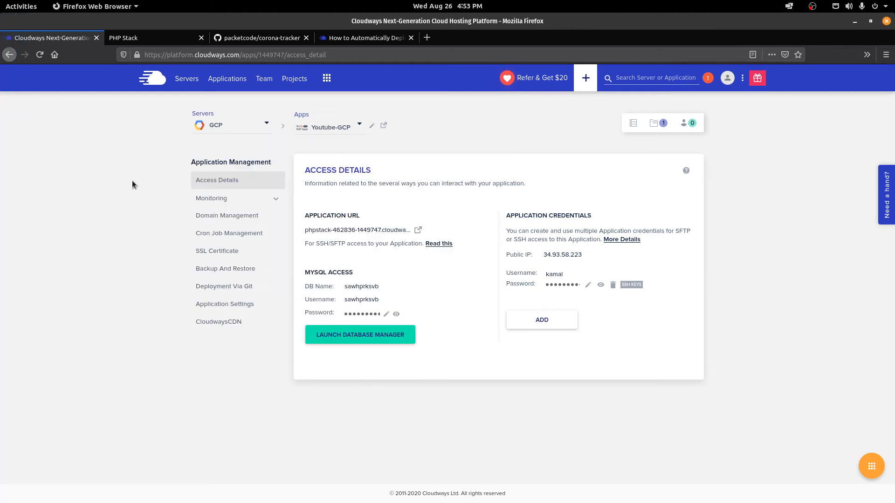
pyautogui.click(265, 43)
pyautogui.click(64, 46)
# Step: Generate an SSH key in Deployment Via Git and copy the public key
pyautogui.click(205, 294)
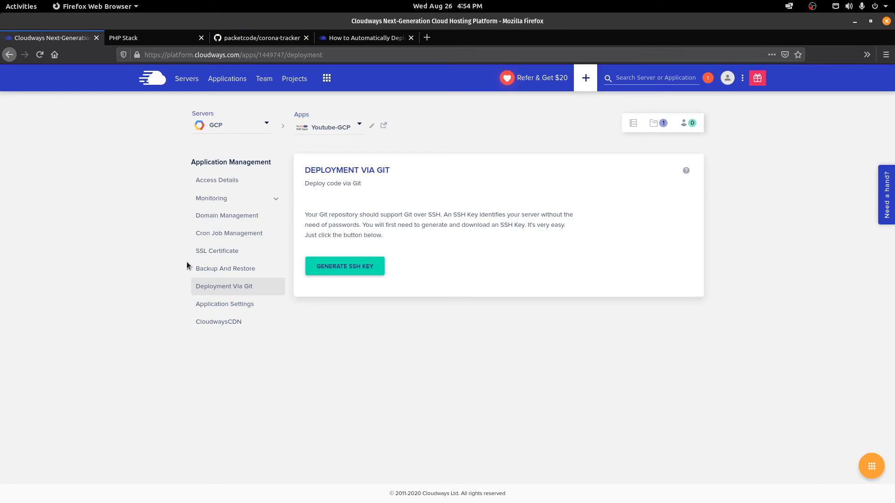
pyautogui.click(342, 270)
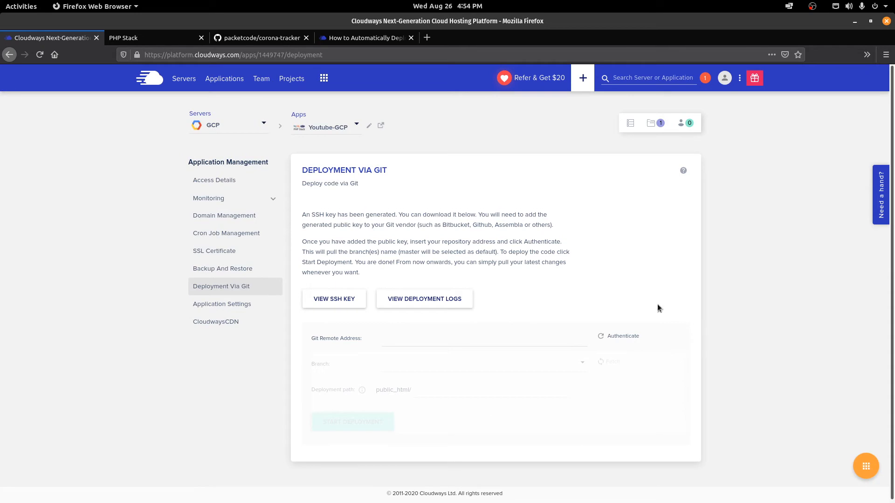
pyautogui.click(326, 295)
pyautogui.click(429, 290)
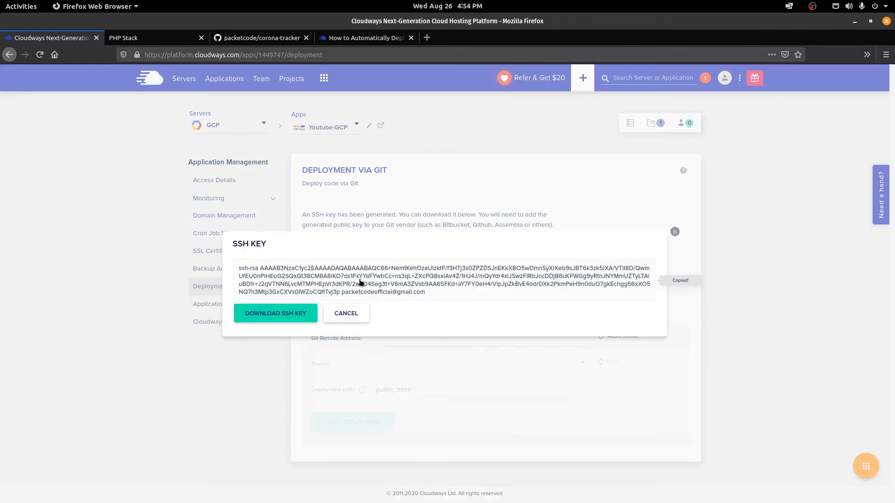
# Step: Add the copied key in GitHub's SSH and GPG keys settings, titled 'cloudways-gcp'
pyautogui.click(268, 42)
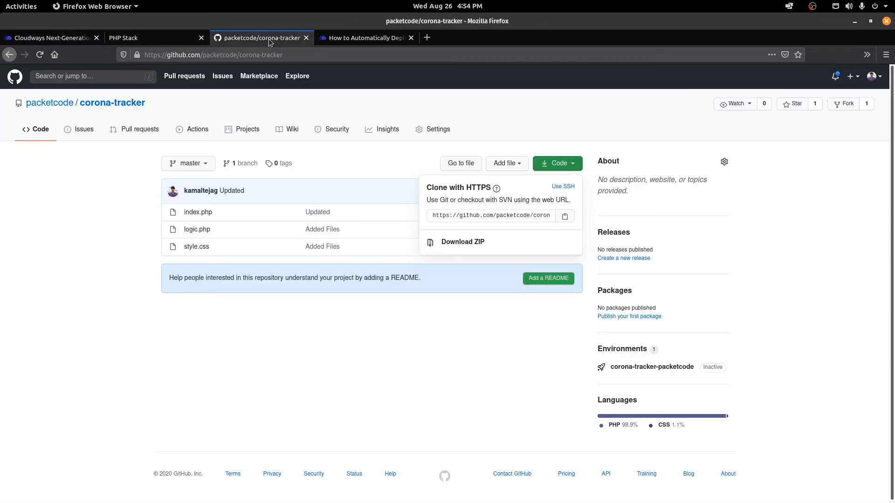
pyautogui.press('Escape')
pyautogui.click(869, 77)
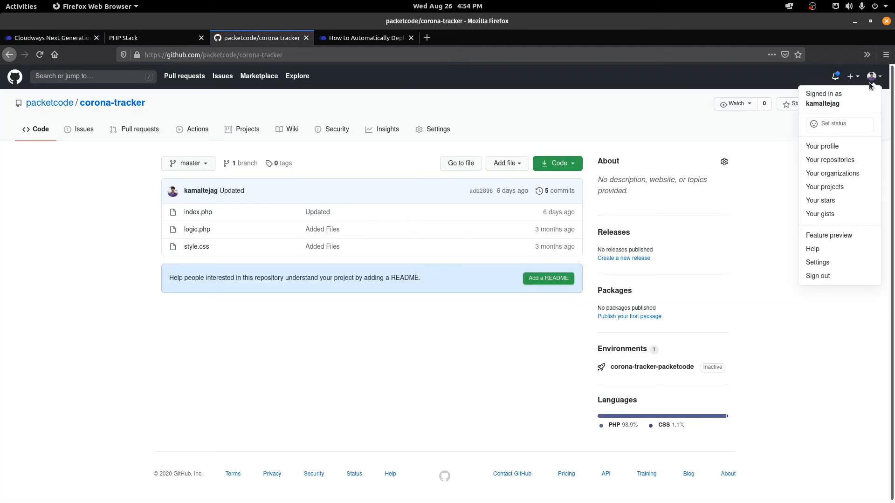
pyautogui.click(818, 263)
pyautogui.click(254, 290)
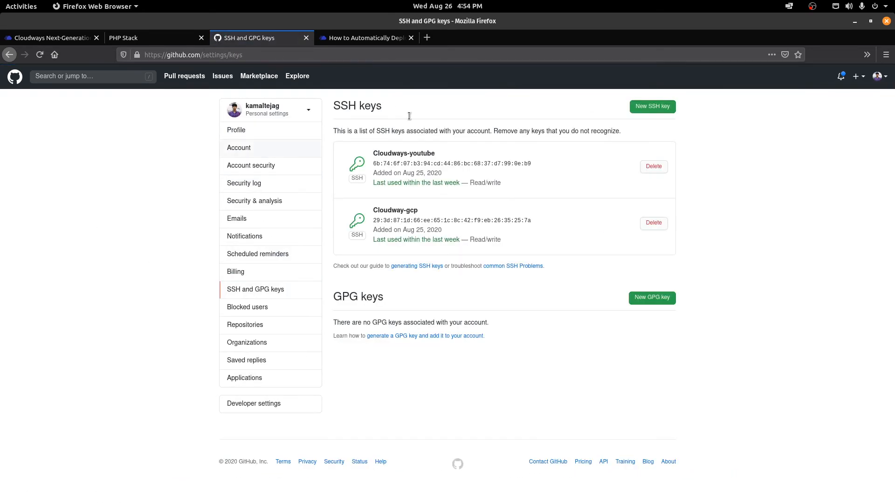
pyautogui.click(637, 106)
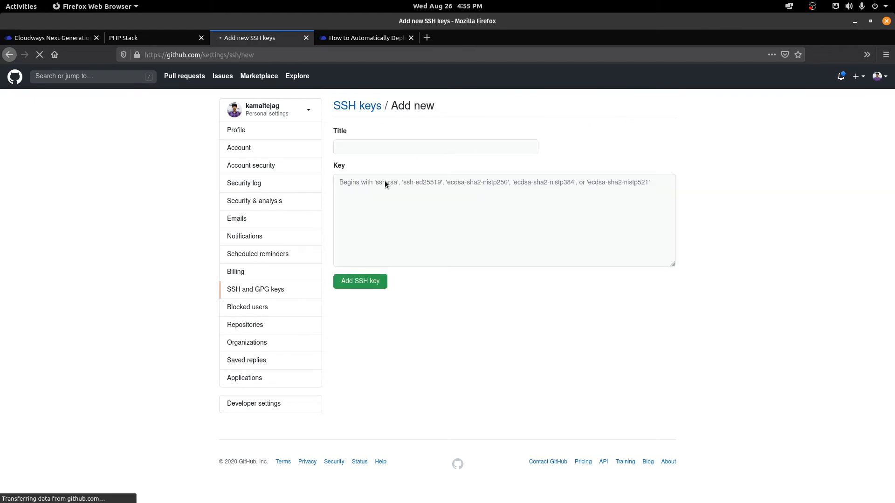
pyautogui.click(385, 192)
pyautogui.hotkey('ctrl', 'v')
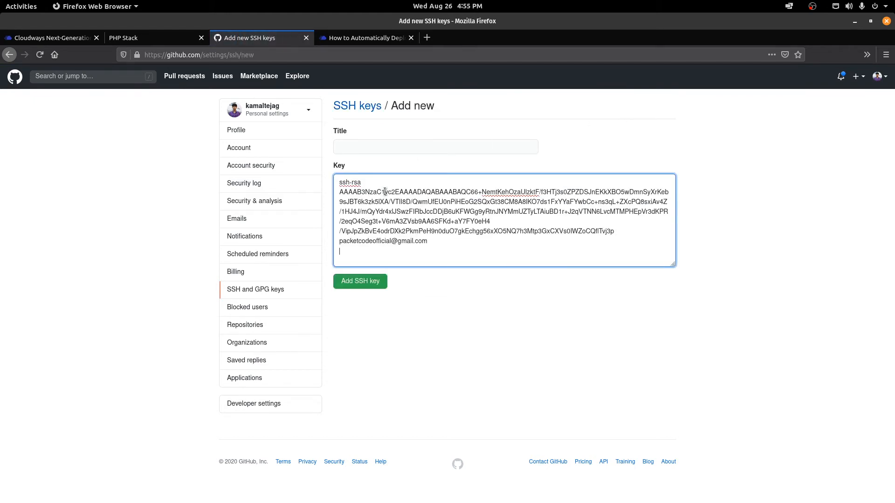
pyautogui.click(357, 141)
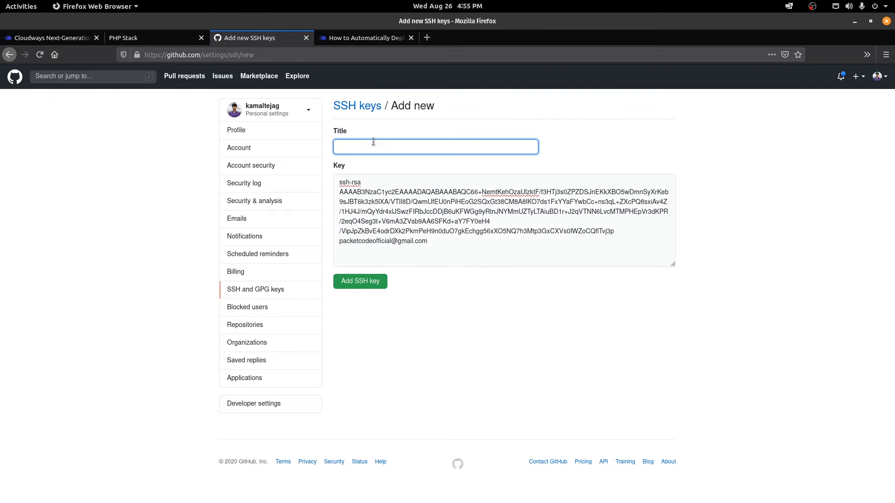
pyautogui.write('cloudway')
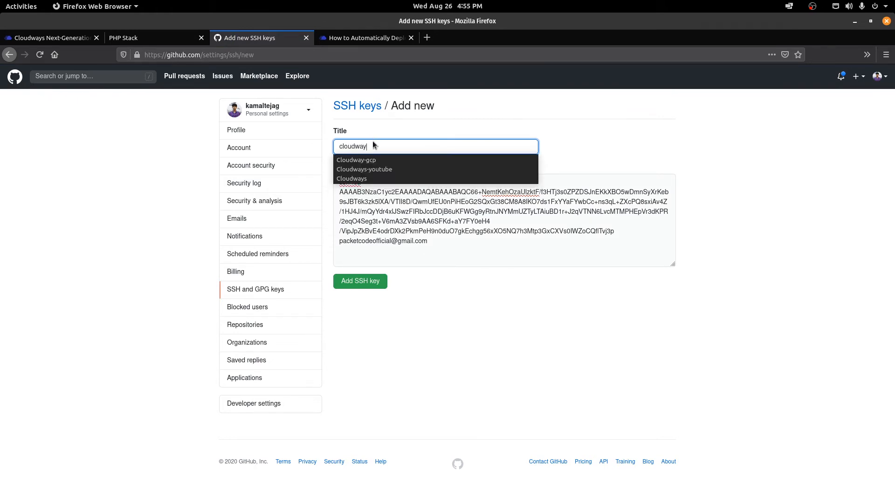
pyautogui.write('s-gcp')
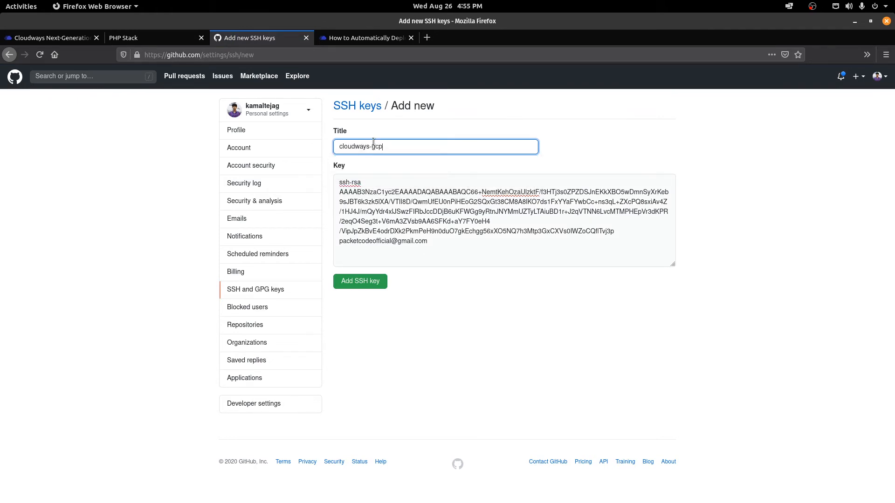
pyautogui.click(354, 285)
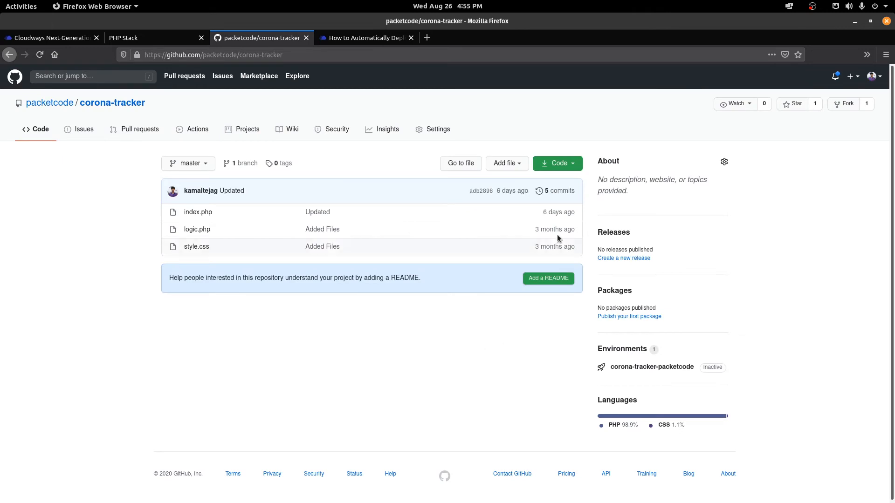
# Step: Paste the repository's SSH clone address into Cloudways' Git Remote Address field
pyautogui.click(561, 167)
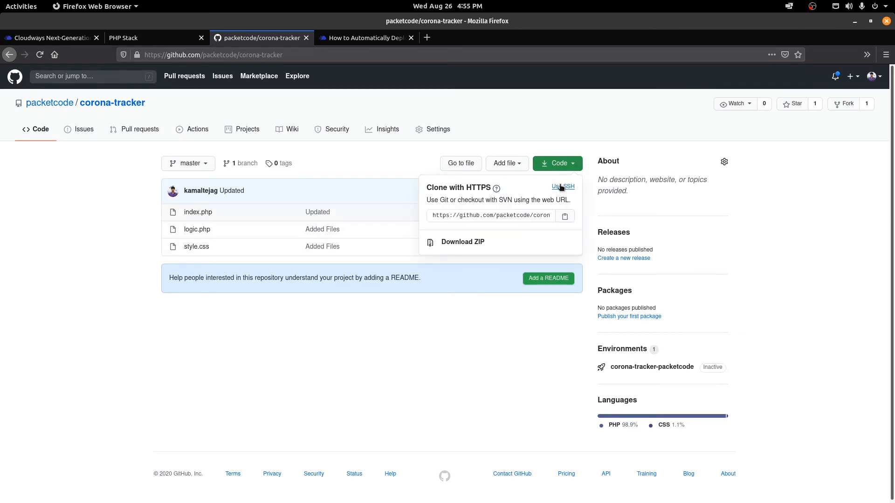
pyautogui.click(560, 187)
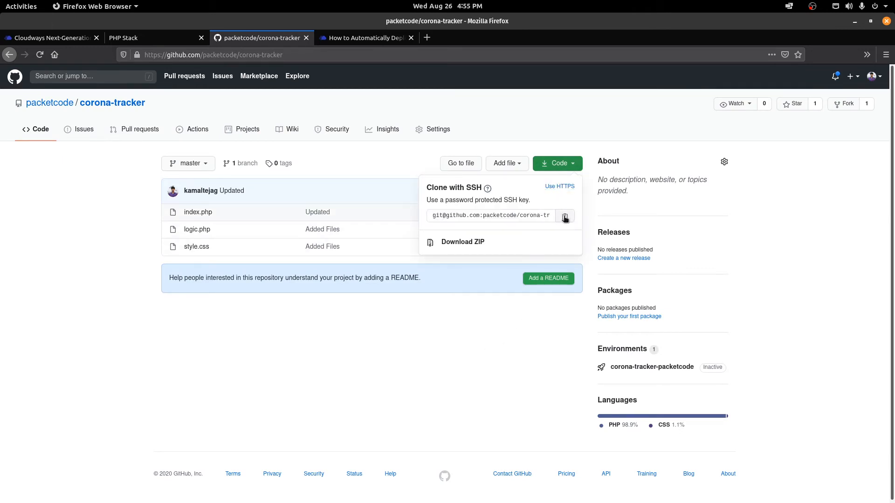
pyautogui.click(51, 38)
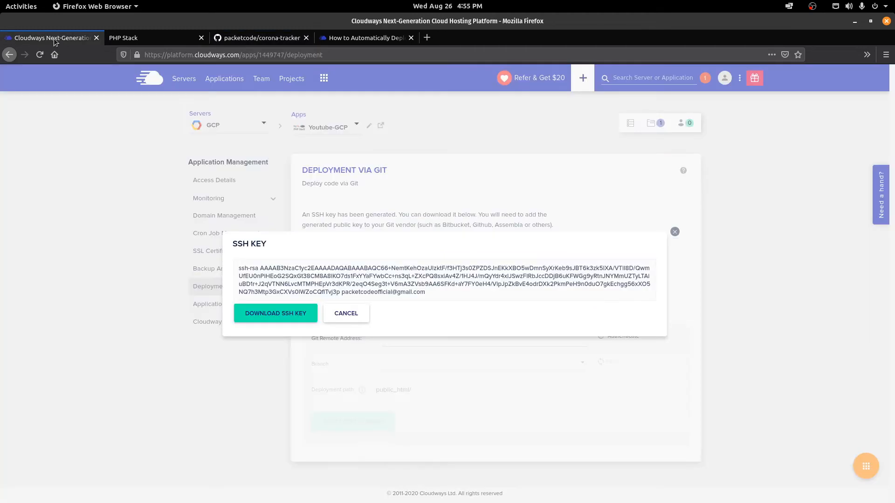
pyautogui.click(675, 233)
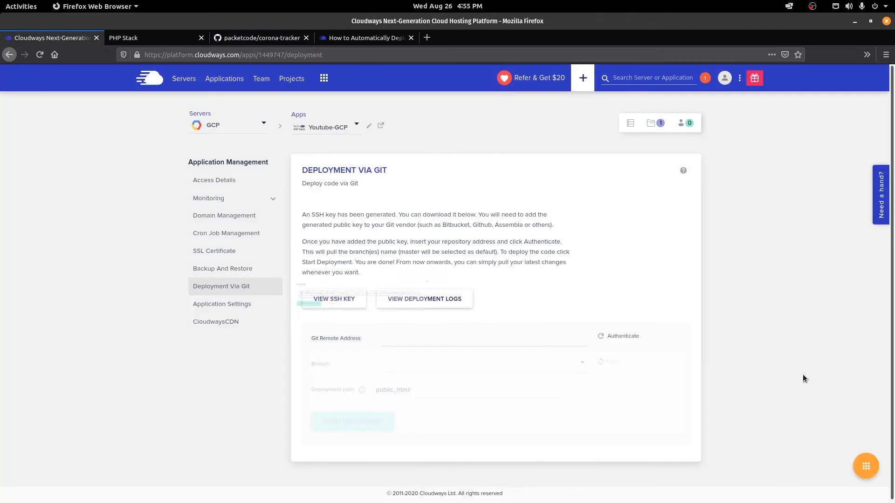
pyautogui.click(417, 344)
pyautogui.hotkey('ctrl', 'v')
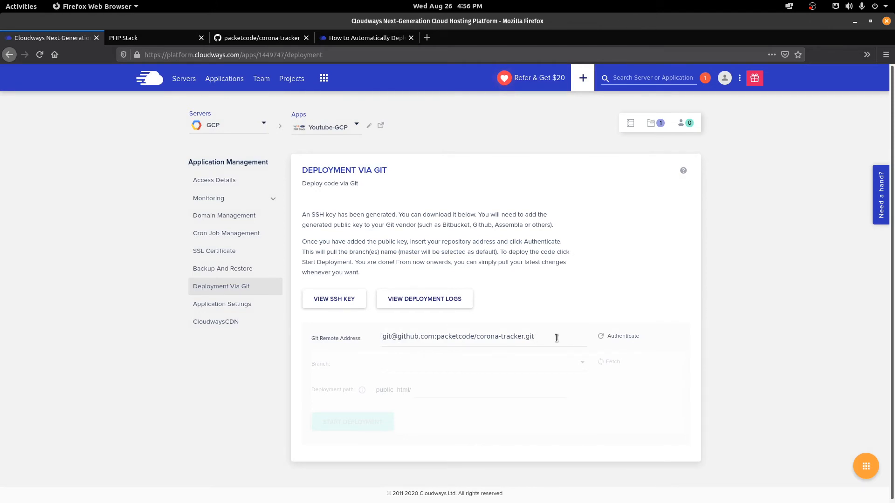
pyautogui.moveTo(557, 337); pyautogui.dragTo(348, 339)
pyautogui.click(246, 141)
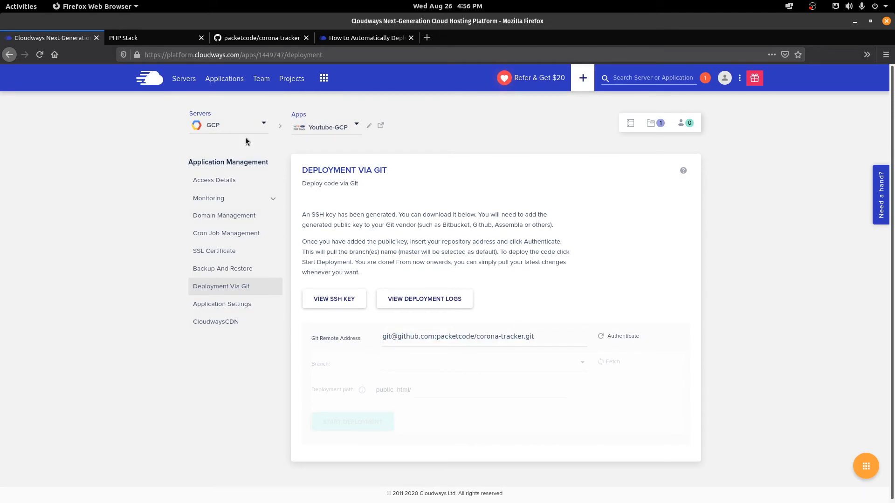
pyautogui.click(257, 38)
pyautogui.click(54, 39)
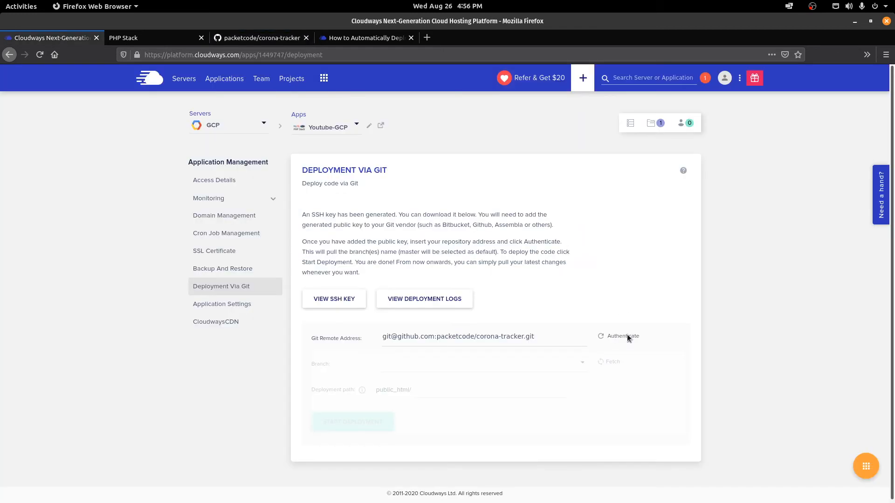
# Step: Authenticate, keep branch master and path public_html/, and start the deployment
pyautogui.click(627, 336)
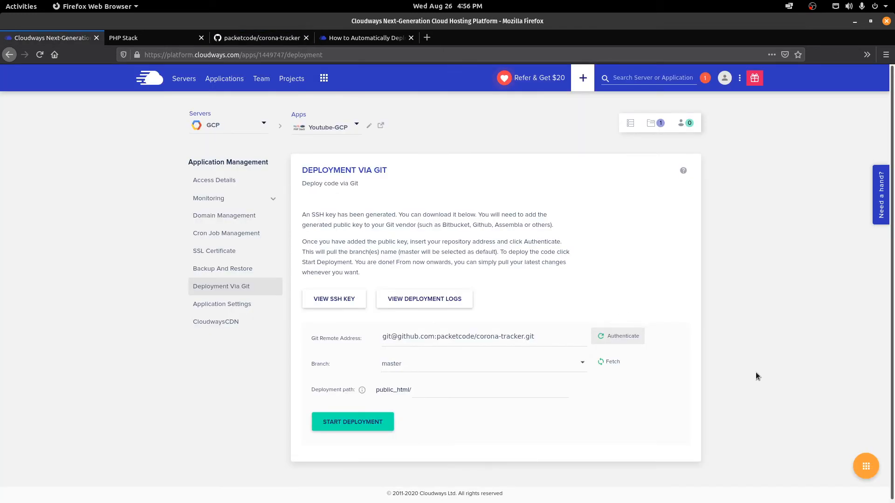
pyautogui.click(462, 366)
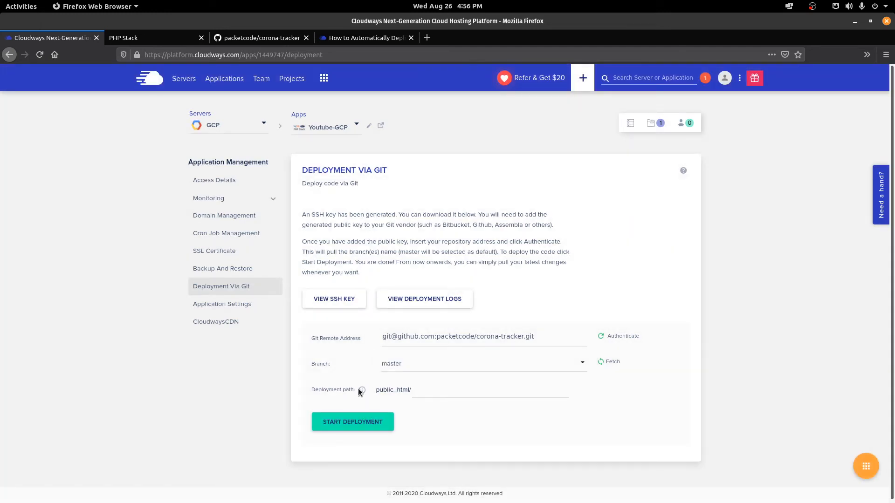
pyautogui.moveTo(378, 389); pyautogui.dragTo(413, 395)
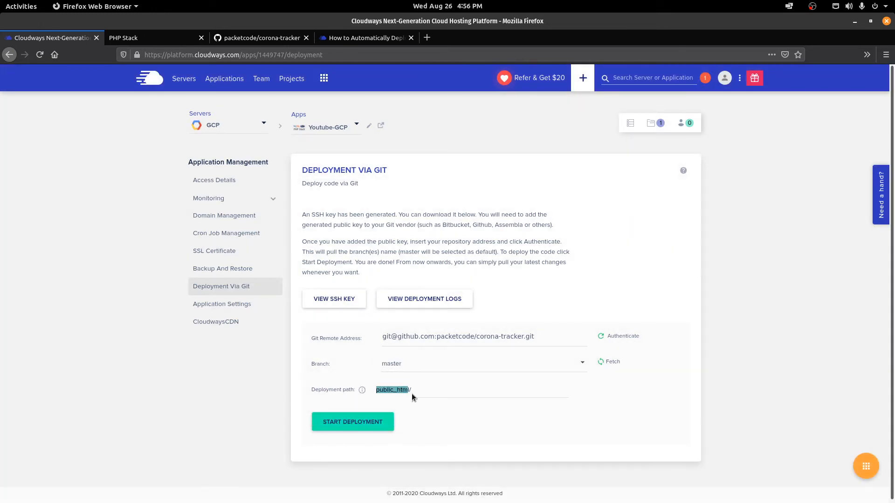
pyautogui.click(461, 412)
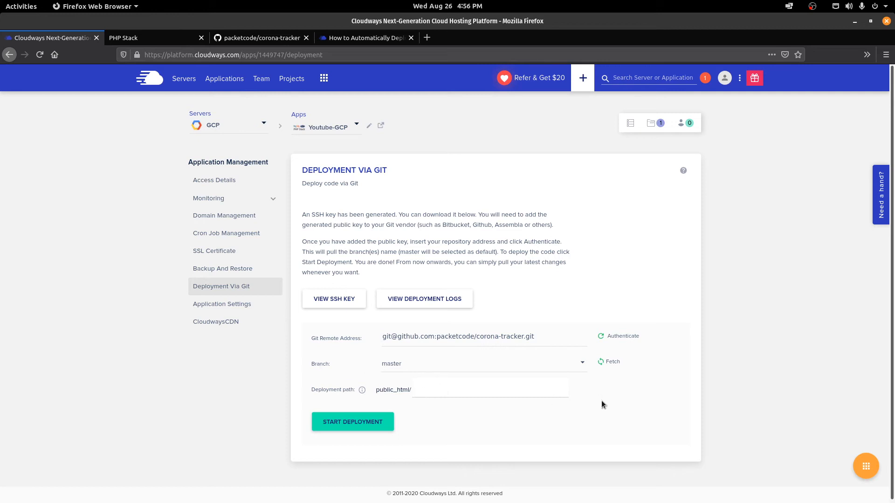
pyautogui.click(352, 425)
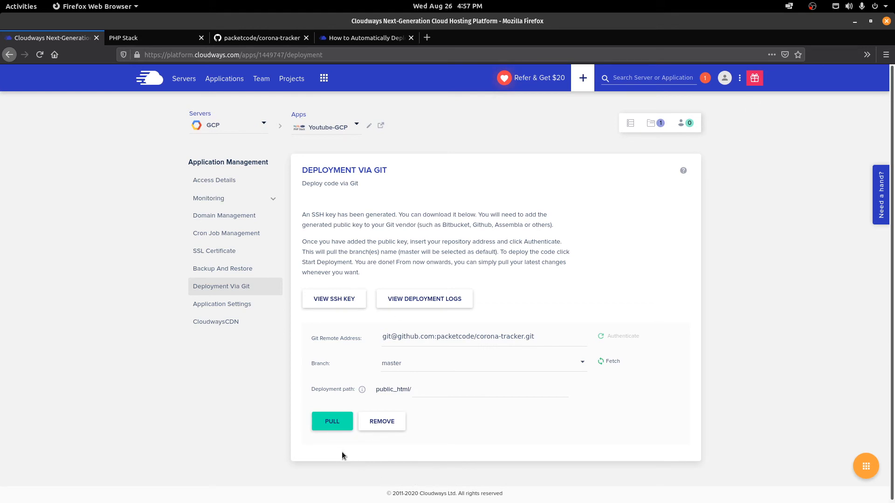
# Step: Reload the PHP Stack page, then return to Youtube-GCP's Git deployment showing corona-tracker on master
pyautogui.click(253, 38)
pyautogui.click(68, 42)
pyautogui.click(141, 40)
pyautogui.click(40, 55)
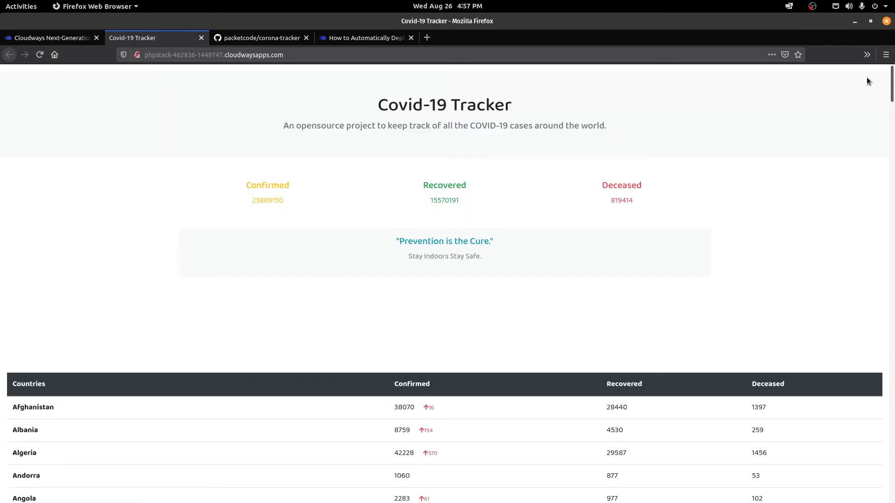
pyautogui.moveTo(892, 85)
pyautogui.mouseDown()
pyautogui.moveTo(894, 425)
pyautogui.moveTo(892, 70)
pyautogui.mouseUp()
pyautogui.click(69, 41)
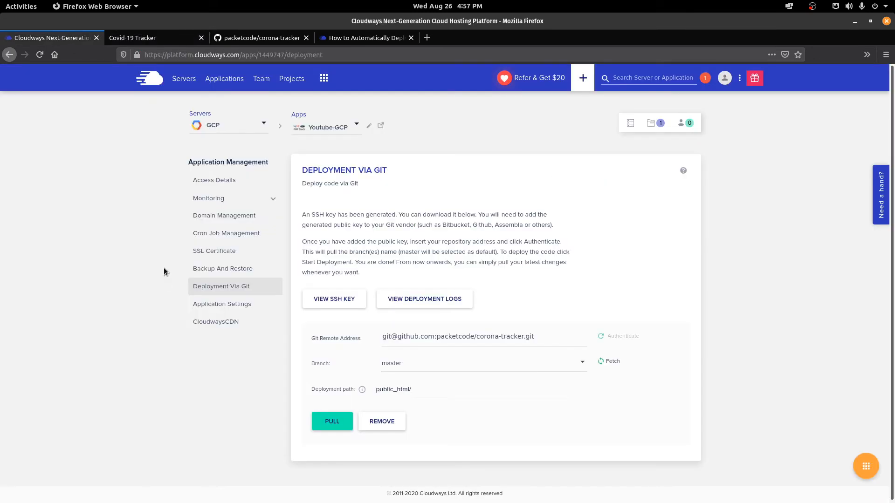
pyautogui.click(245, 41)
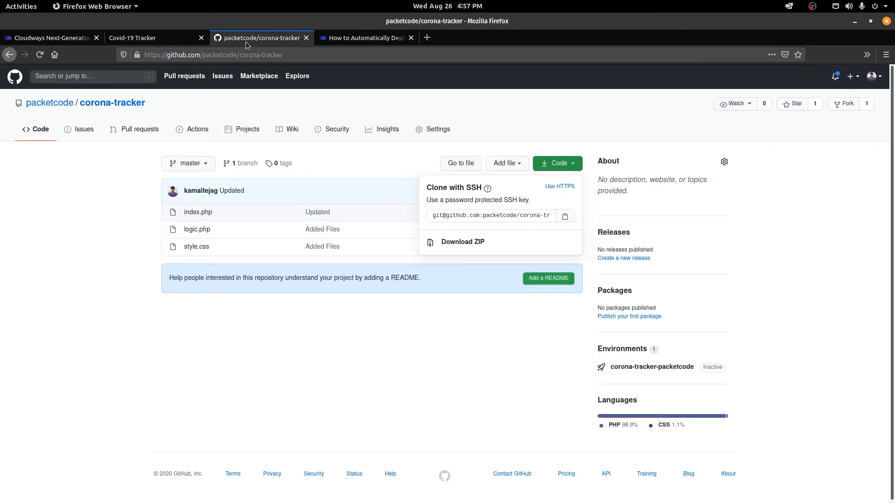
pyautogui.click(400, 319)
pyautogui.click(57, 38)
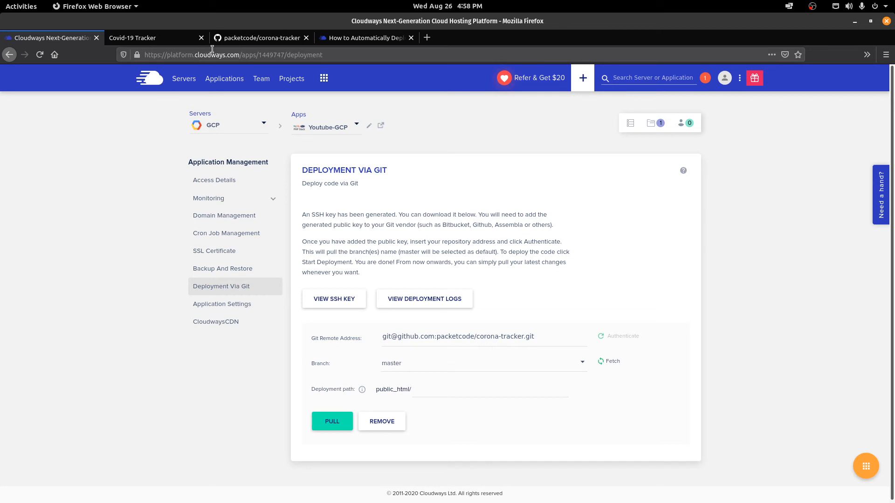
# Step: Delete the existing gitautodeploy.php webhook in corona-tracker's Webhooks settings
pyautogui.click(241, 40)
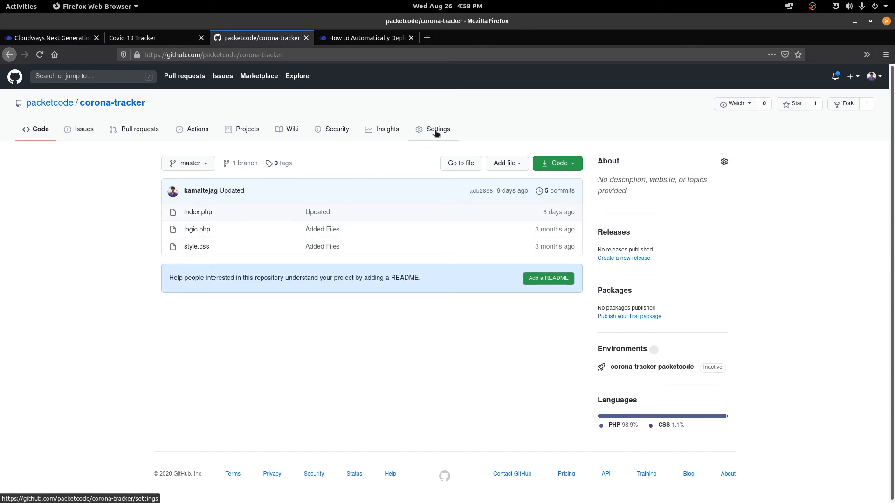
pyautogui.click(432, 135)
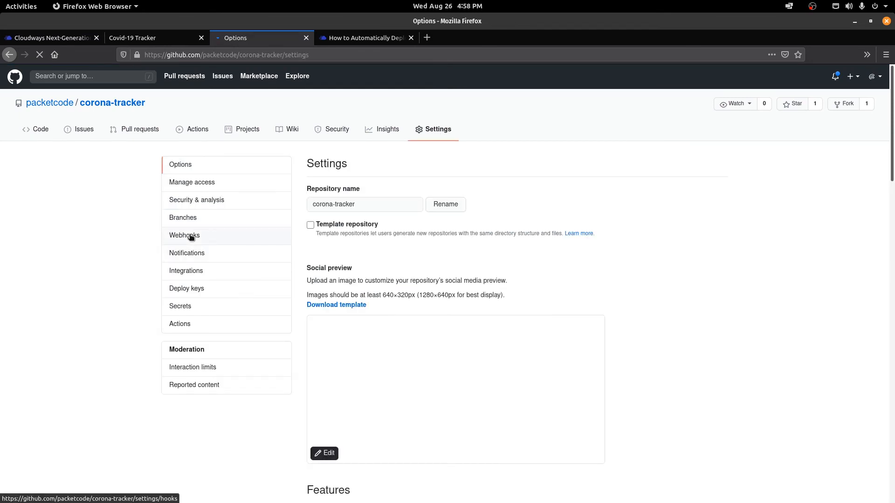
pyautogui.click(184, 236)
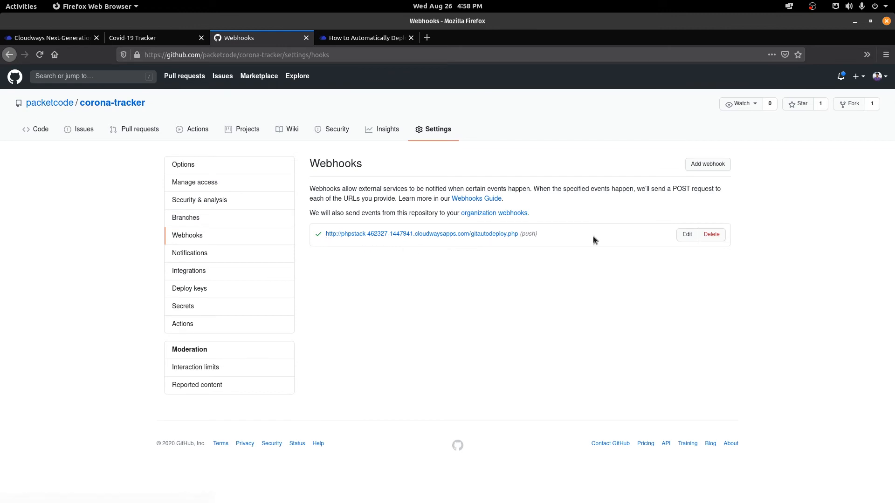
pyautogui.click(711, 234)
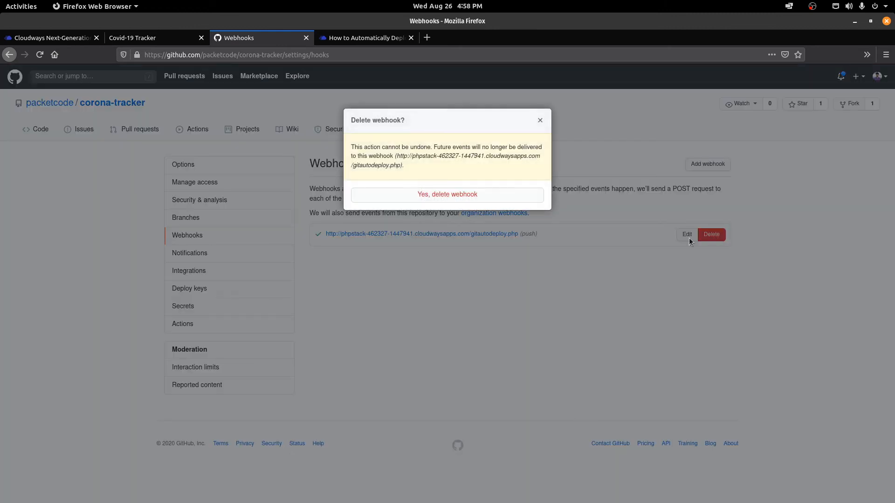
pyautogui.click(461, 199)
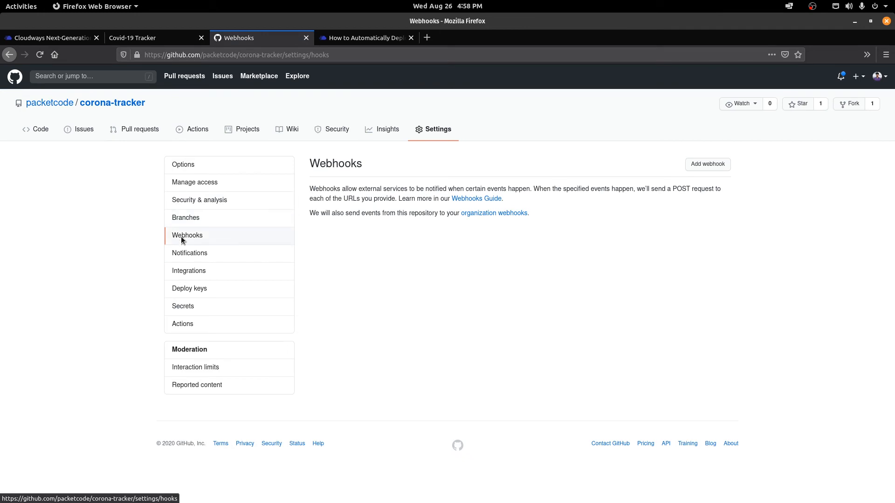
# Step: Open the Add webhook form, keeping content type x-www-form-urlencoded and Payload URL empty
pyautogui.click(710, 166)
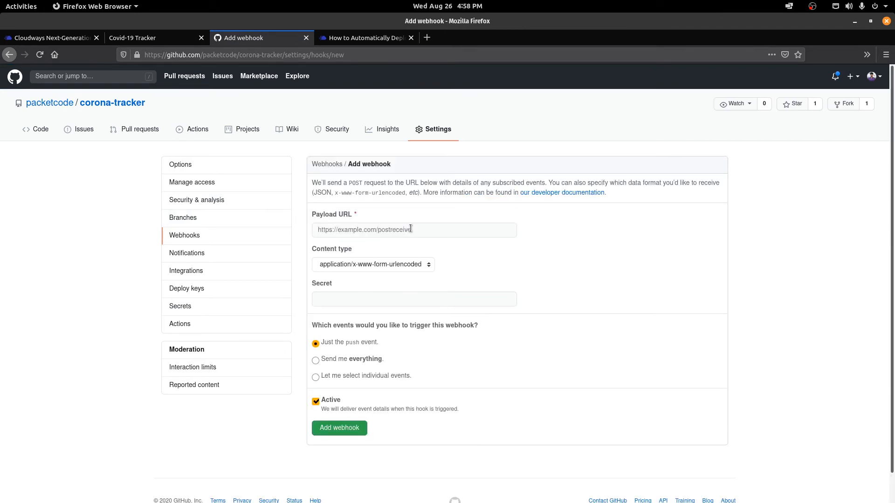
pyautogui.click(404, 231)
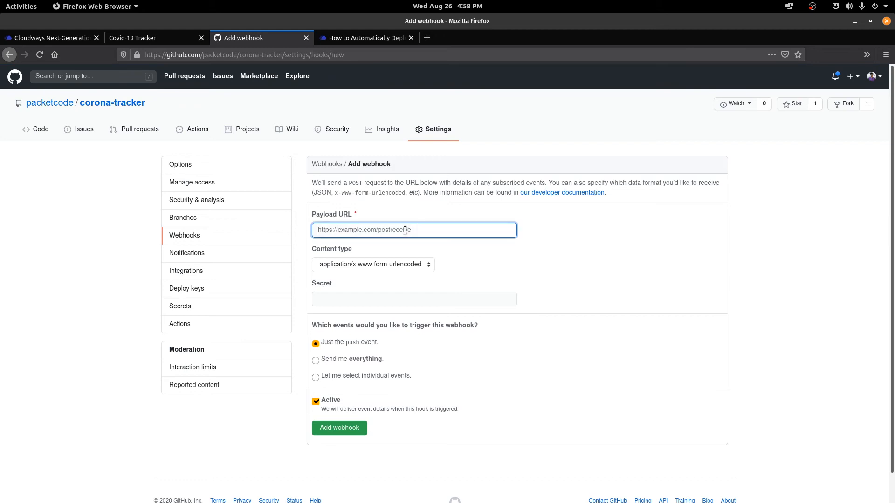
pyautogui.click(376, 265)
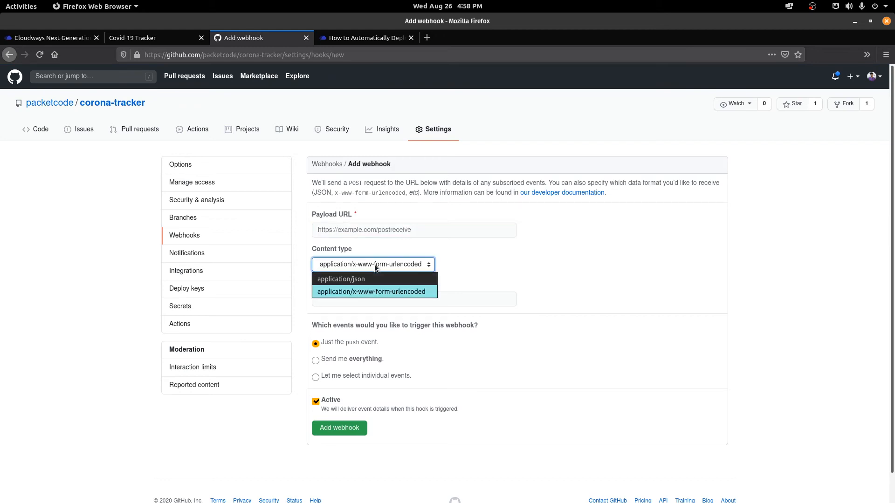
pyautogui.click(374, 264)
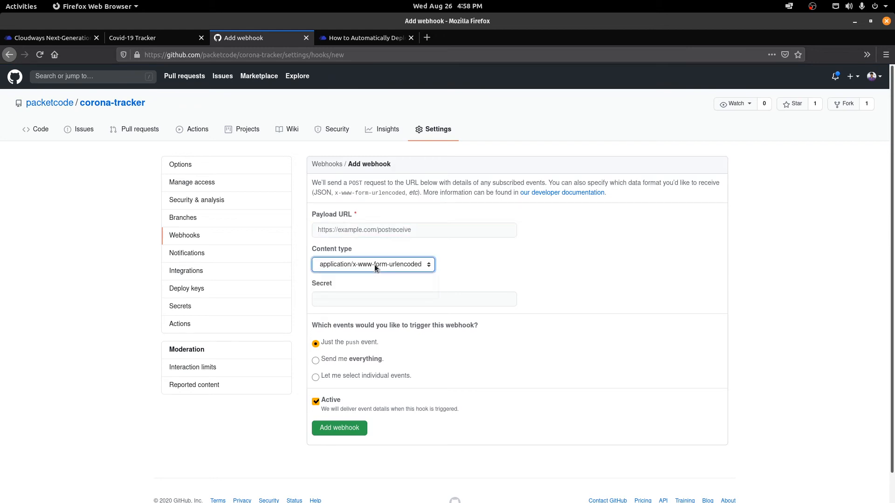
pyautogui.click(382, 235)
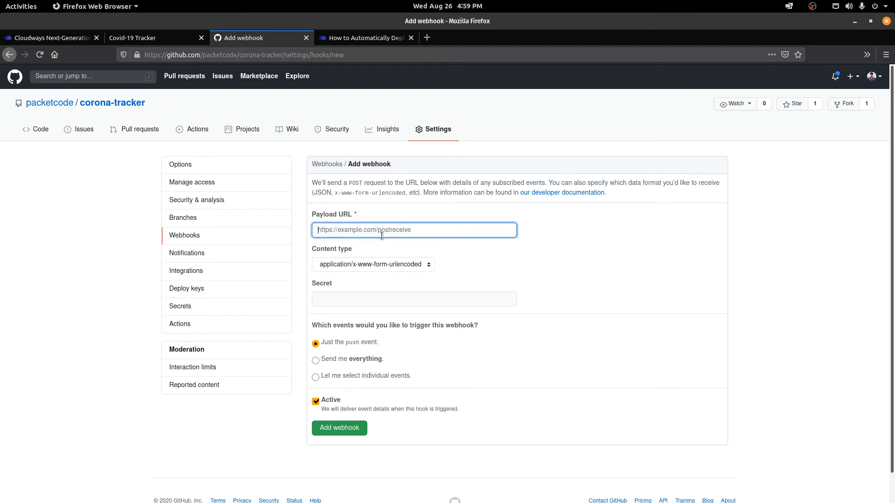
pyautogui.click(103, 195)
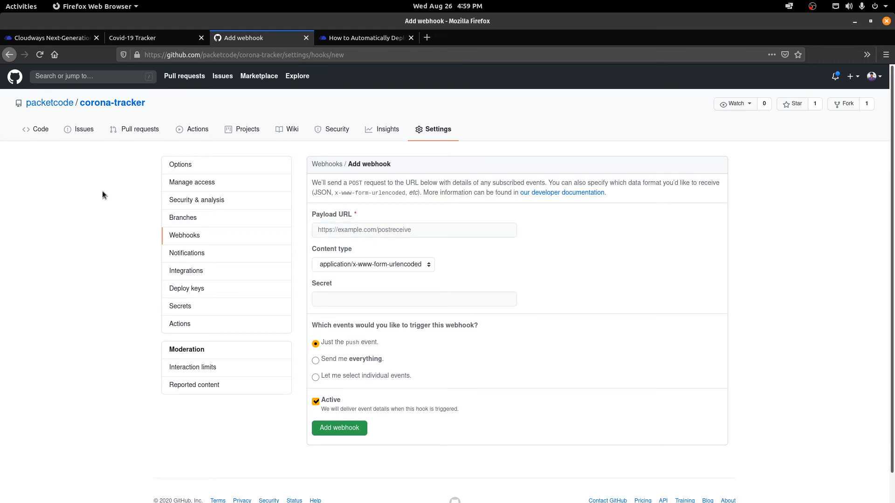
# Step: Open the Cloudways Developer API page showing the API secret key
pyautogui.click(367, 38)
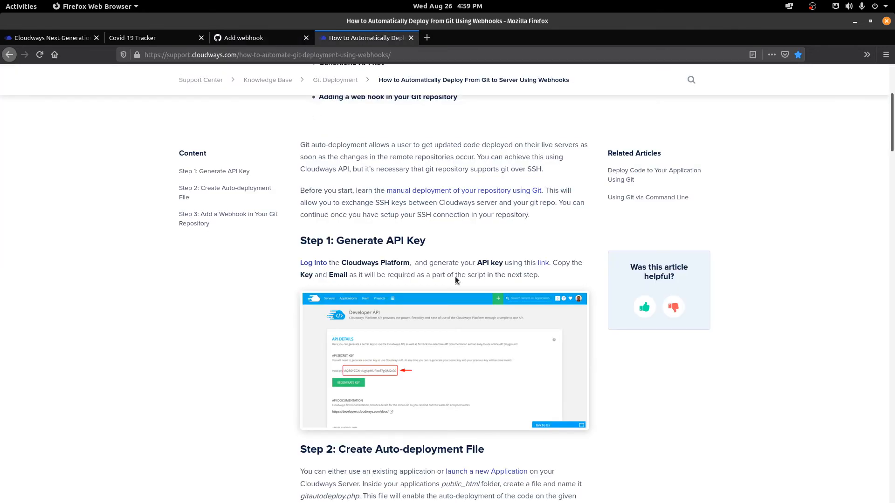
pyautogui.moveTo(892, 147); pyautogui.dragTo(892, 396)
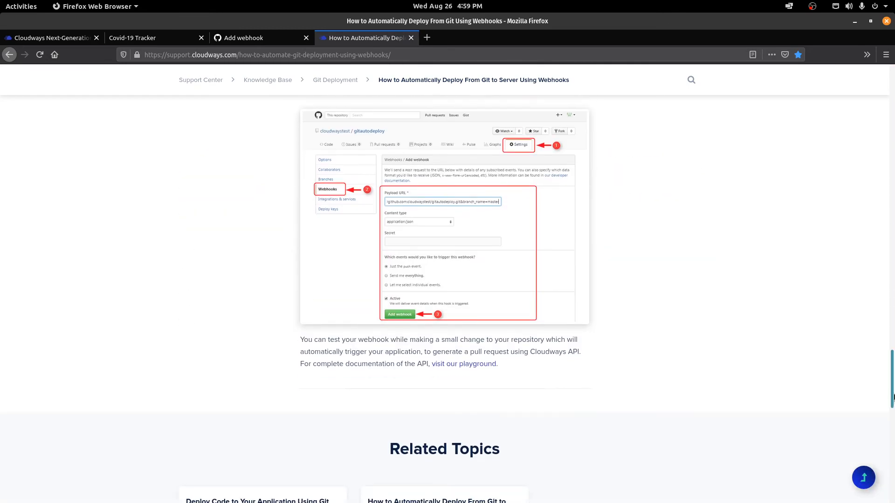
pyautogui.moveTo(892, 396); pyautogui.dragTo(891, 84)
pyautogui.click(70, 38)
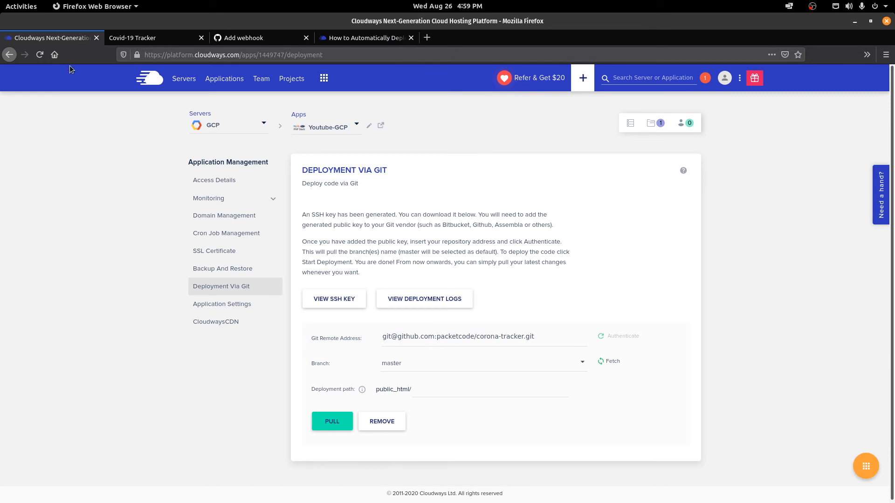
pyautogui.click(324, 78)
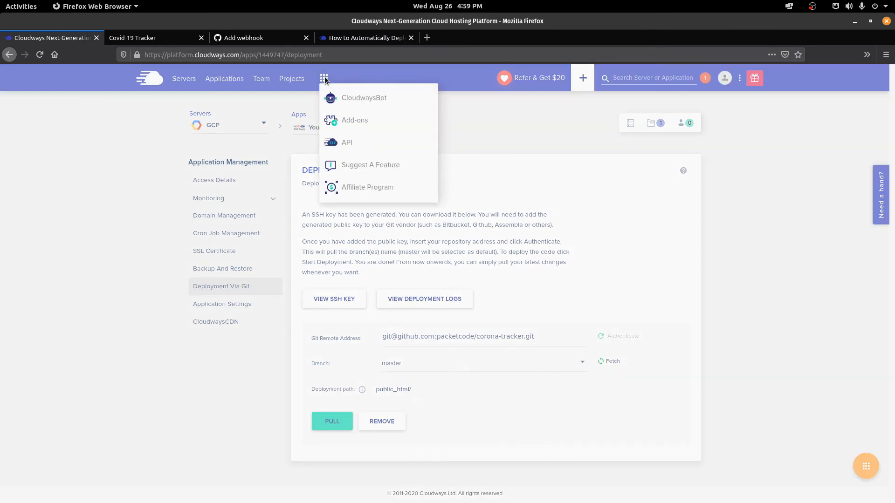
pyautogui.click(349, 139)
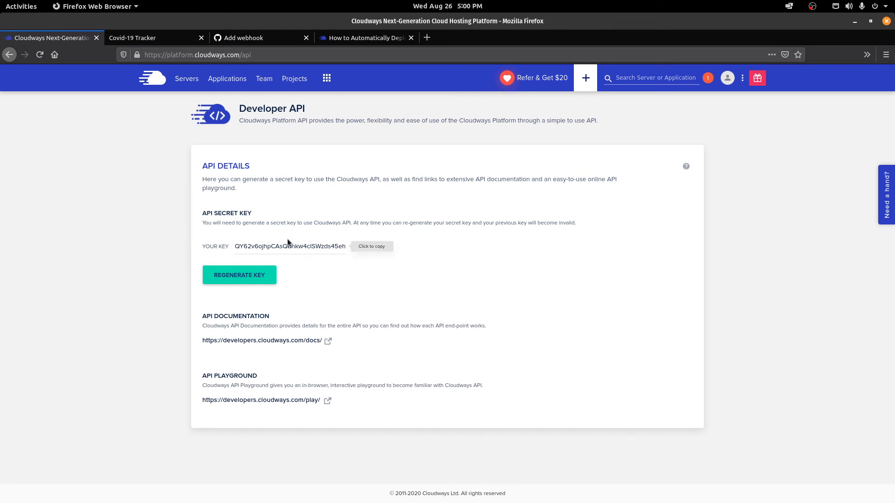
# Step: Open the raw deployApplication.php script from the auto-deploy article and select all of it
pyautogui.click(362, 41)
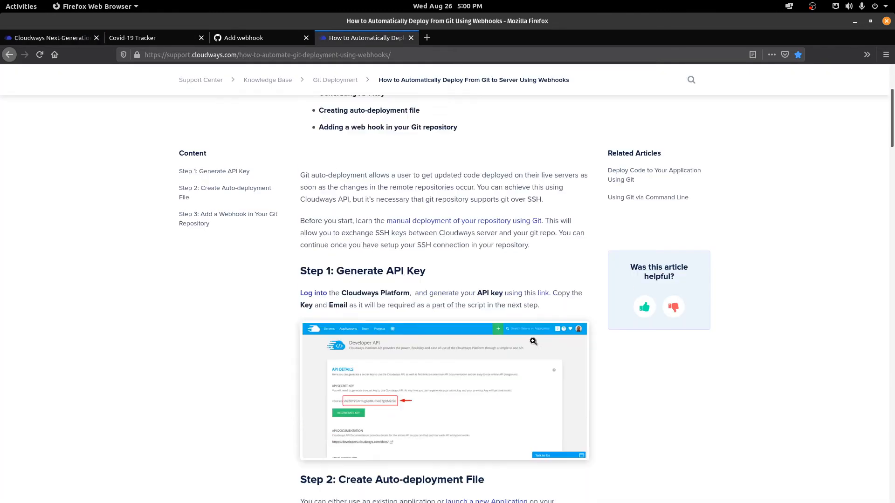
pyautogui.scroll(-10, 531, 340)
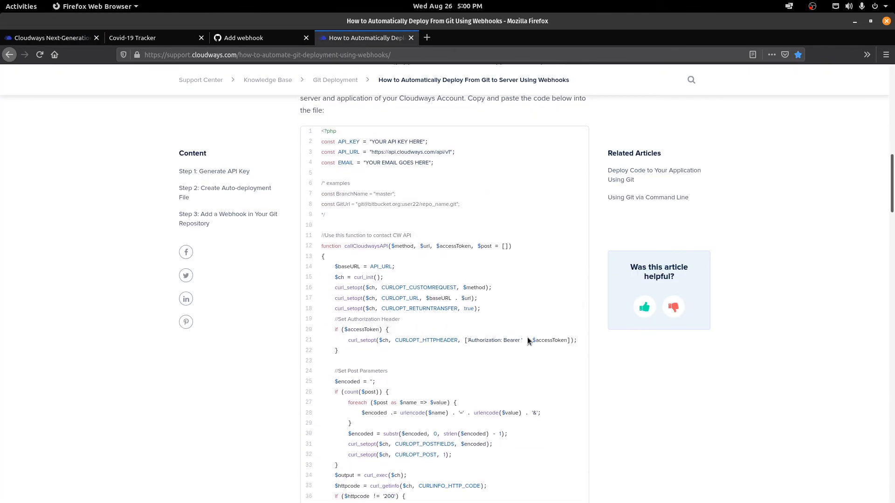
pyautogui.scroll(-8, 527, 337)
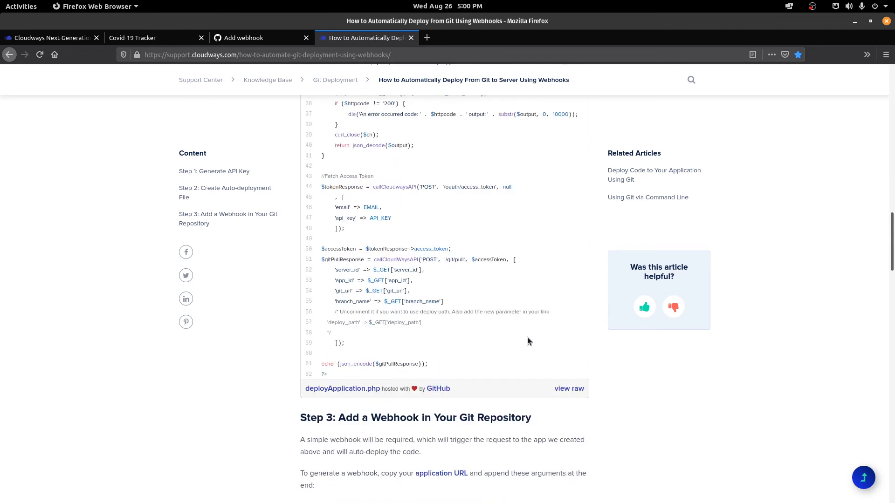
pyautogui.click(570, 371)
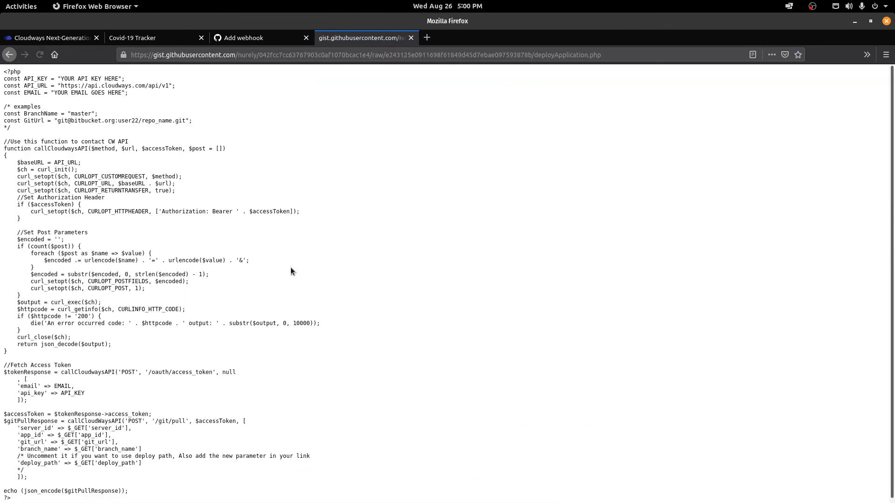
pyautogui.hotkey('ctrl', 'a')
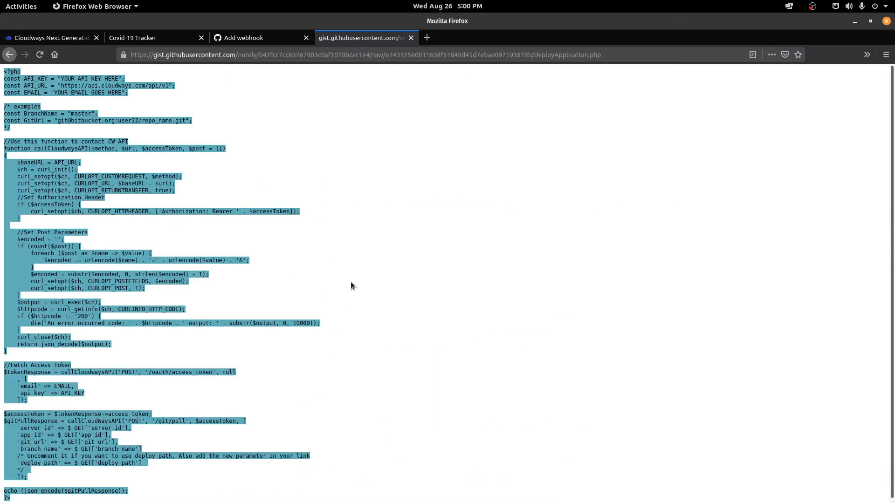
# Step: Bring the Developer API page forward and open a terminal window over it
pyautogui.click(47, 38)
pyautogui.moveTo(2, 117)
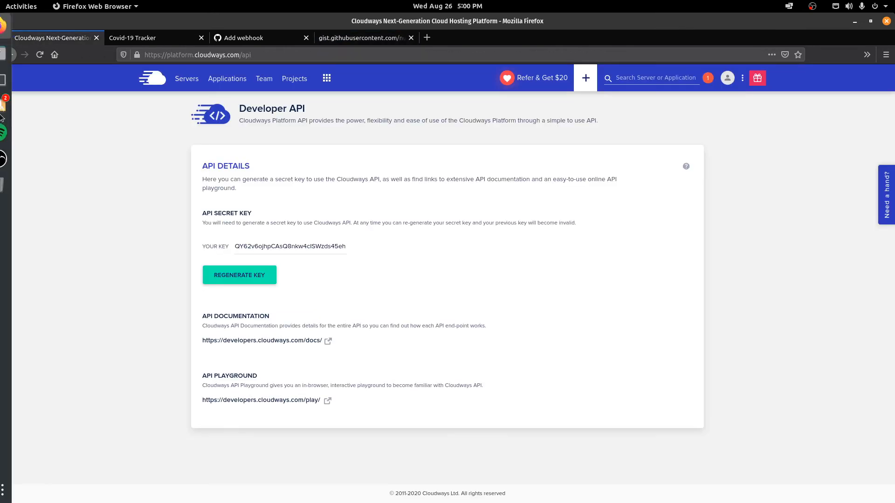
pyautogui.click(13, 80)
pyautogui.moveTo(236, 153); pyautogui.dragTo(378, 164)
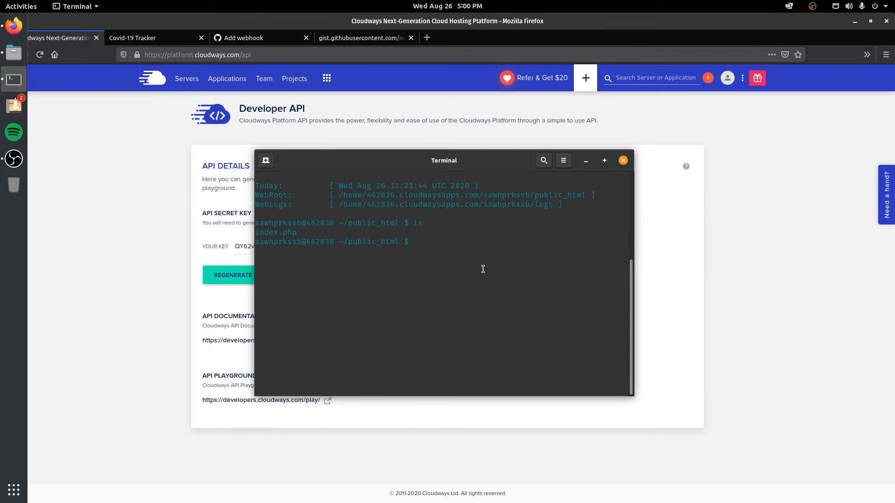
# Step: List public_html to see the newly deployed repository files
pyautogui.write('ls')
pyautogui.press('Return')
pyautogui.moveTo(288, 252); pyautogui.dragTo(446, 256)
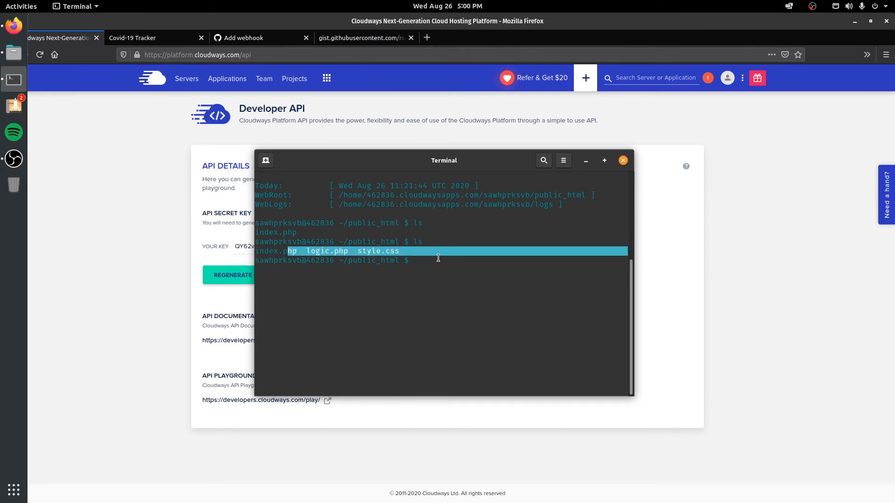
pyautogui.click(438, 258)
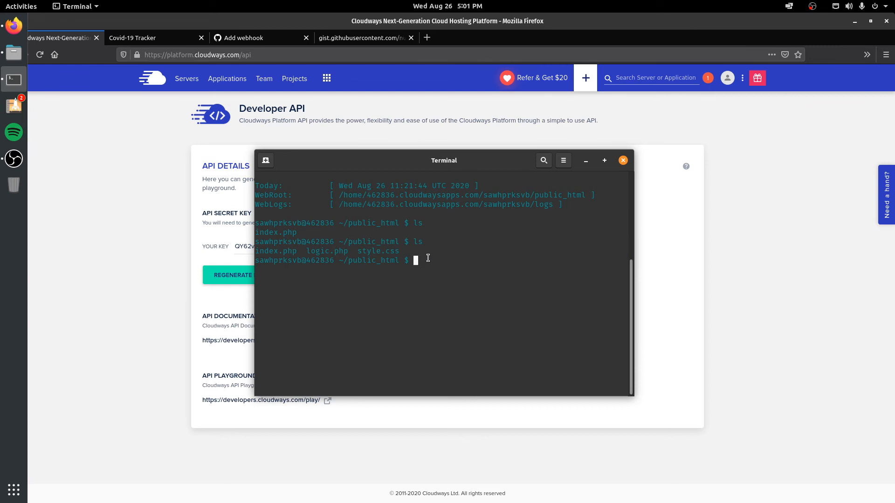
# Step: Create an empty gitautodeploy.php with touch and confirm it in the listing
pyautogui.write('touch gitautodeploy.php')
pyautogui.press('Return')
pyautogui.write('ls')
pyautogui.press('Return')
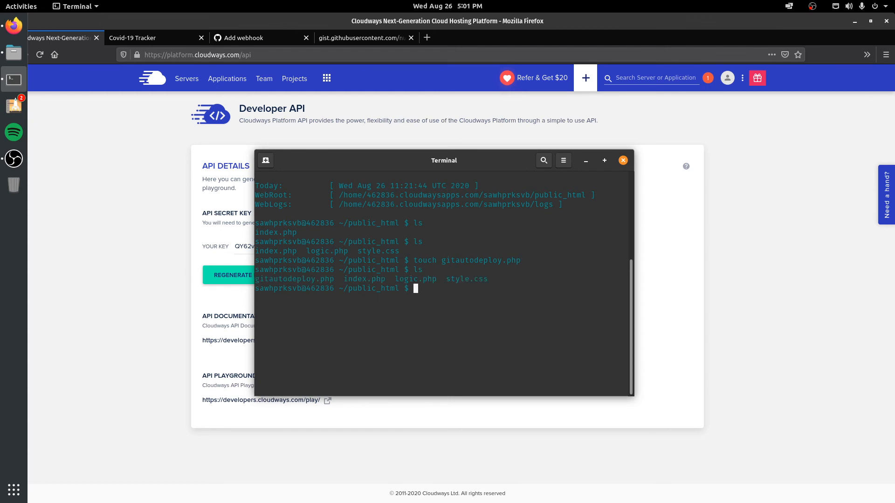
pyautogui.doubleClick(328, 280)
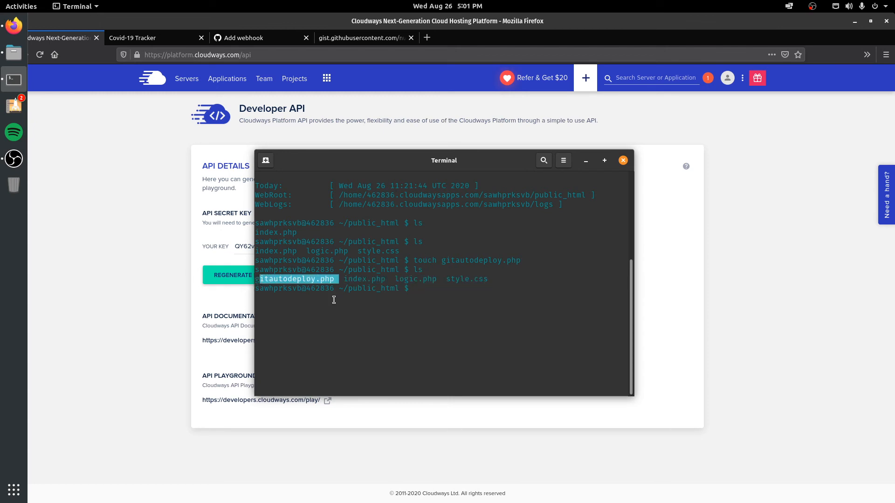
pyautogui.click(437, 291)
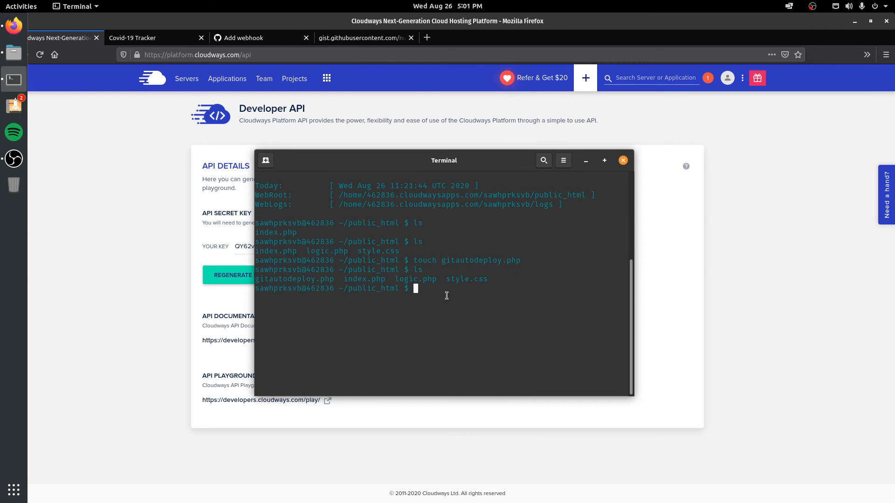
# Step: Open gitautodeploy.php in nano using Tab completion
pyautogui.write('nano git')
pyautogui.press('Tab')
pyautogui.press('Return')
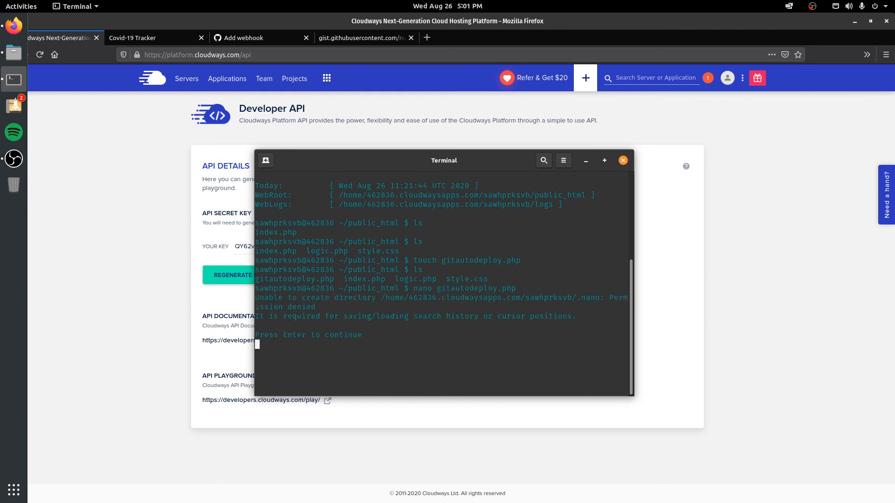
# Step: Paste the deploy script into the empty gitautodeploy.php in nano
pyautogui.press('Return')
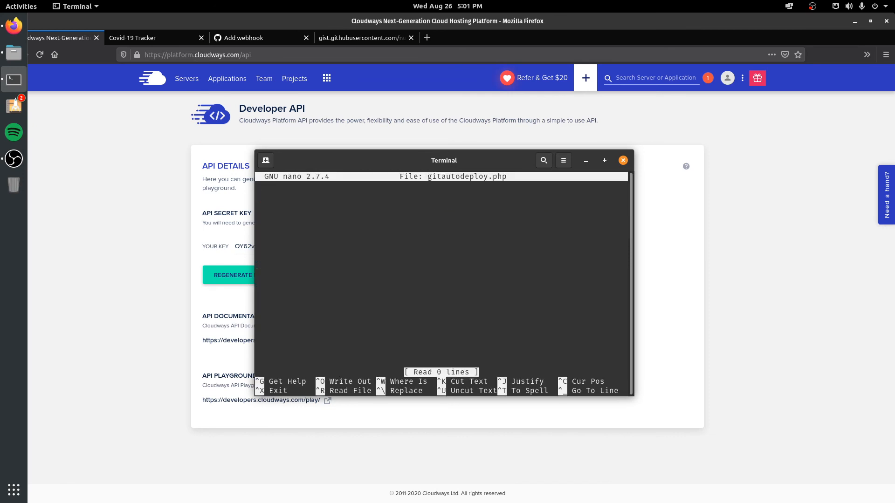
pyautogui.hotkey('ctrl', 'shift', 'v')
pyautogui.press('Up')
pyautogui.press('Up')
pyautogui.press('Up')
pyautogui.press('Up')
pyautogui.press('Up')
pyautogui.press('Up')
pyautogui.press('Up')
pyautogui.press('Up')
pyautogui.press('Up')
pyautogui.press('Up')
pyautogui.press('Up')
pyautogui.press('Up')
pyautogui.press('Up')
pyautogui.press('Up')
pyautogui.press('Up')
pyautogui.press('Up')
pyautogui.press('Up')
pyautogui.press('Up')
pyautogui.press('Up')
pyautogui.press('Up')
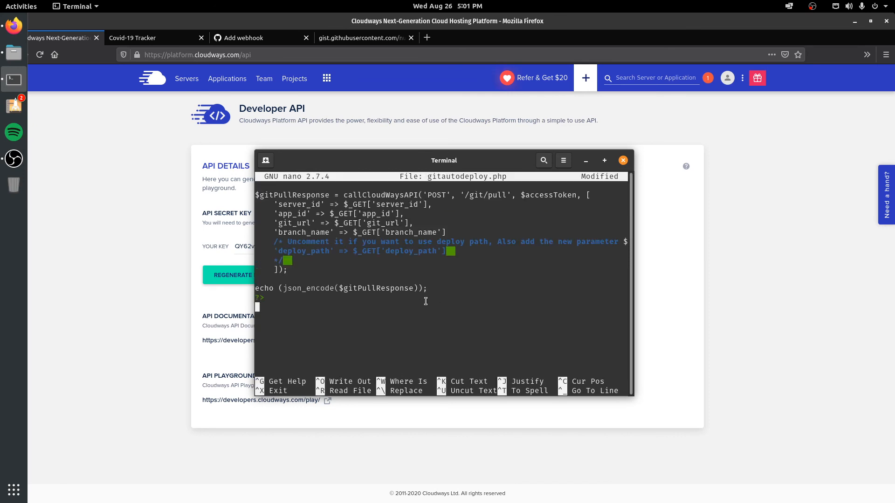
pyautogui.press('Up')
pyautogui.press('Up')
pyautogui.press('Up')
pyautogui.press('Up')
pyautogui.press('Up')
pyautogui.press('Up')
pyautogui.press('Up')
pyautogui.press('Up')
pyautogui.press('Up')
pyautogui.press('Up')
pyautogui.press('Up')
pyautogui.press('Up')
pyautogui.press('Up')
pyautogui.press('Up')
pyautogui.press('Up')
pyautogui.press('Up')
pyautogui.press('Up')
pyautogui.press('Up')
pyautogui.press('Up')
pyautogui.press('Up')
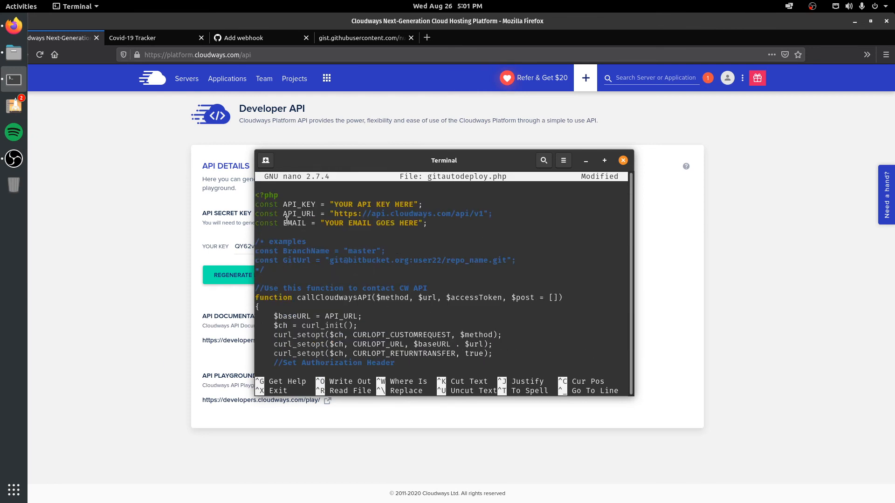
# Step: Replace the API_KEY placeholder with the Cloudways API secret key
pyautogui.moveTo(368, 207); pyautogui.dragTo(414, 205)
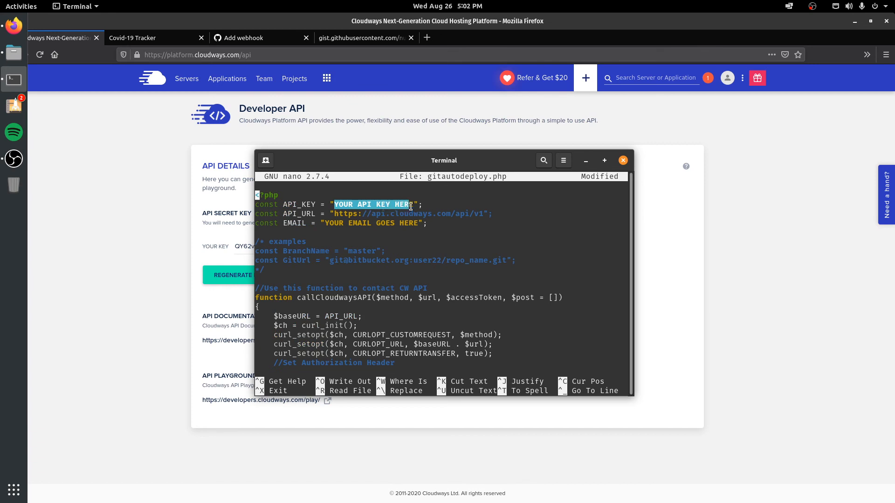
pyautogui.click(123, 251)
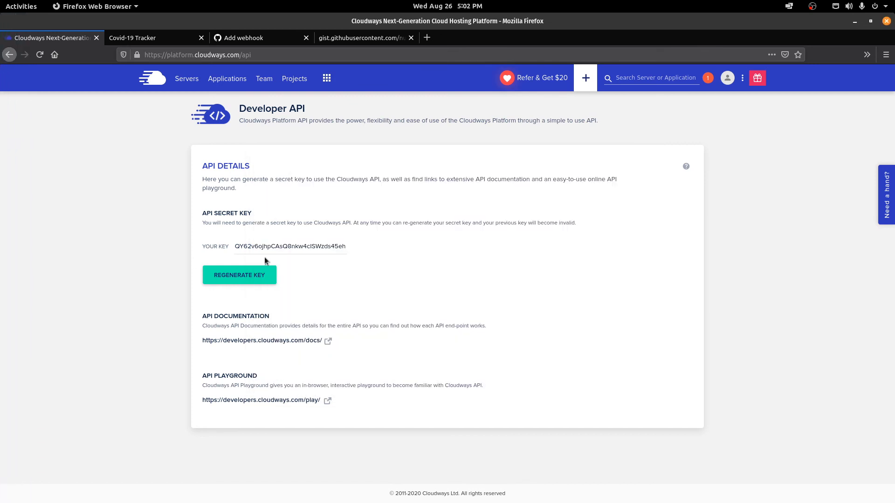
pyautogui.click(362, 245)
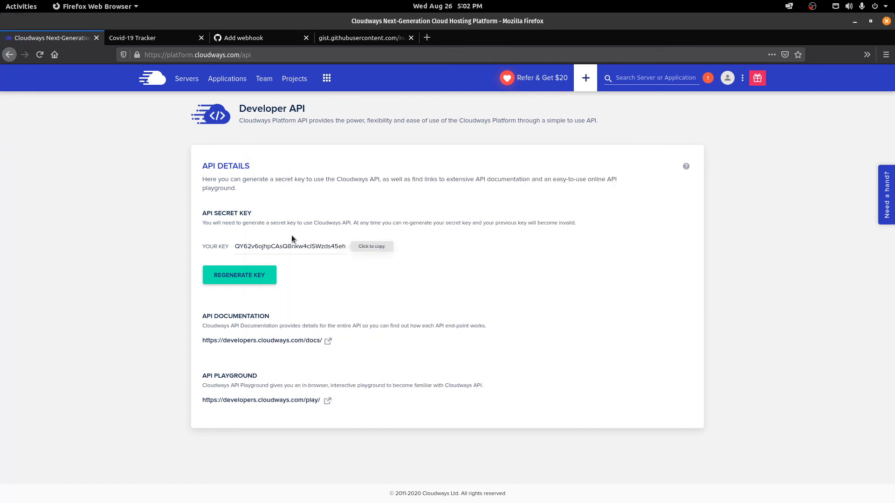
pyautogui.hotkey('alt', 'Tab')
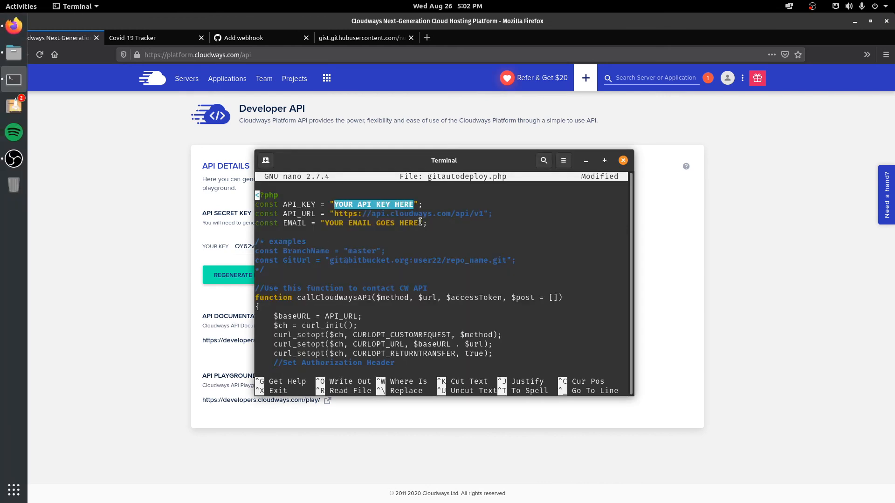
pyautogui.press('Down')
pyautogui.press('Right')
pyautogui.press('Right')
pyautogui.press('Right')
pyautogui.press('Right')
pyautogui.press('Right')
pyautogui.press('Right')
pyautogui.press('Right')
pyautogui.press('Right')
pyautogui.press('Right')
pyautogui.press('Right')
pyautogui.press('Right')
pyautogui.press('Right')
pyautogui.press('Right')
pyautogui.press('Right')
pyautogui.press('Right')
pyautogui.press('Right')
pyautogui.press('Right')
pyautogui.press('Right')
pyautogui.press('Right')
pyautogui.press('Right')
pyautogui.press('Right')
pyautogui.press('Right')
pyautogui.press('Right')
pyautogui.press('Right')
pyautogui.press('Right')
pyautogui.press('Right')
pyautogui.press('Right')
pyautogui.press('Right')
pyautogui.press('Right')
pyautogui.press('Right')
pyautogui.press('BackSpace')
pyautogui.press('BackSpace')
pyautogui.press('BackSpace')
pyautogui.press('BackSpace')
pyautogui.press('BackSpace')
pyautogui.press('BackSpace')
pyautogui.press('BackSpace')
pyautogui.press('BackSpace')
pyautogui.press('BackSpace')
pyautogui.press('BackSpace')
pyautogui.press('BackSpace')
pyautogui.press('BackSpace')
pyautogui.press('BackSpace')
pyautogui.press('BackSpace')
pyautogui.press('BackSpace')
pyautogui.press('BackSpace')
pyautogui.press('BackSpace')
pyautogui.hotkey('ctrl', 'shift', 'v')
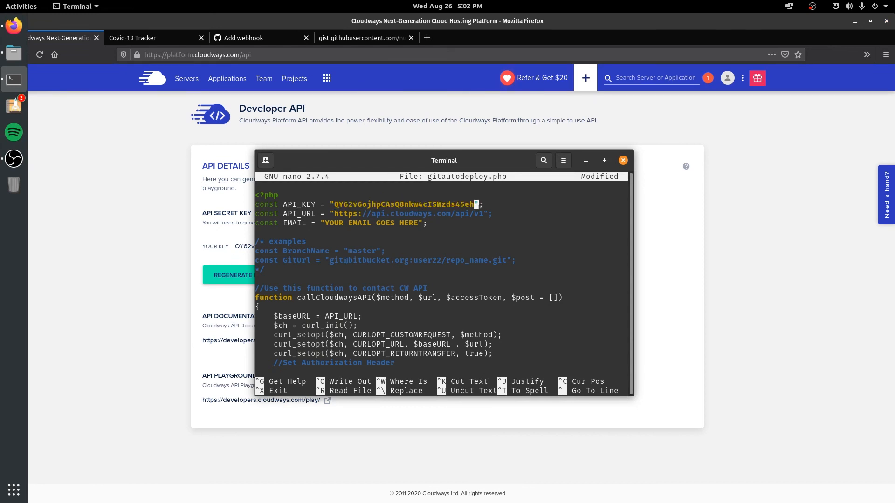
# Step: Replace the EMAIL placeholder with the account e-mail, then save and exit nano
pyautogui.press('Down')
pyautogui.press('Down')
pyautogui.press('Left')
pyautogui.press('Left')
pyautogui.press('BackSpace')
pyautogui.press('BackSpace')
pyautogui.press('BackSpace')
pyautogui.press('BackSpace')
pyautogui.press('BackSpace')
pyautogui.press('BackSpace')
pyautogui.press('BackSpace')
pyautogui.press('BackSpace')
pyautogui.press('BackSpace')
pyautogui.press('BackSpace')
pyautogui.press('BackSpace')
pyautogui.press('BackSpace')
pyautogui.press('BackSpace')
pyautogui.press('BackSpace')
pyautogui.press('BackSpace')
pyautogui.press('BackSpace')
pyautogui.press('BackSpace')
pyautogui.press('BackSpace')
pyautogui.press('BackSpace')
pyautogui.press('BackSpace')
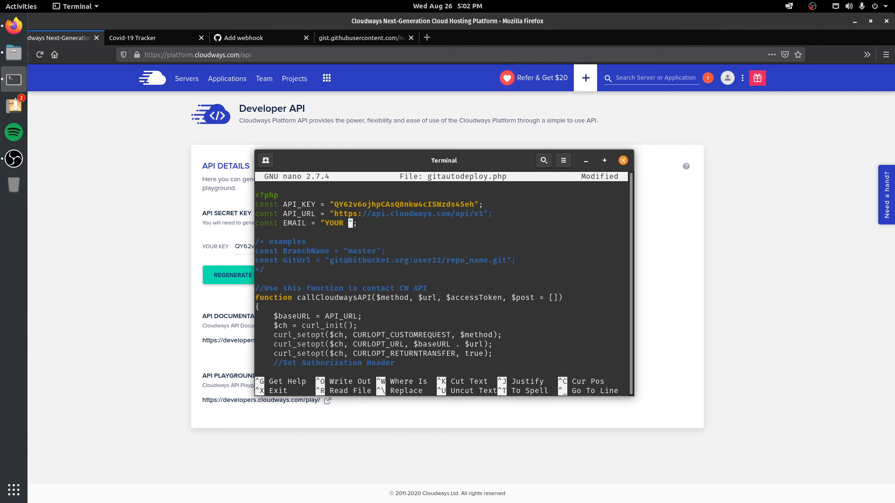
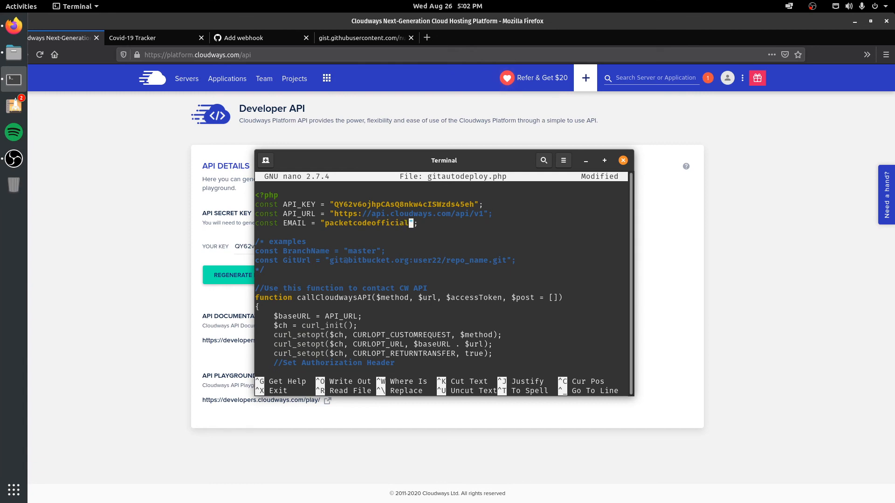
pyautogui.hotkey('ctrl', 'o')
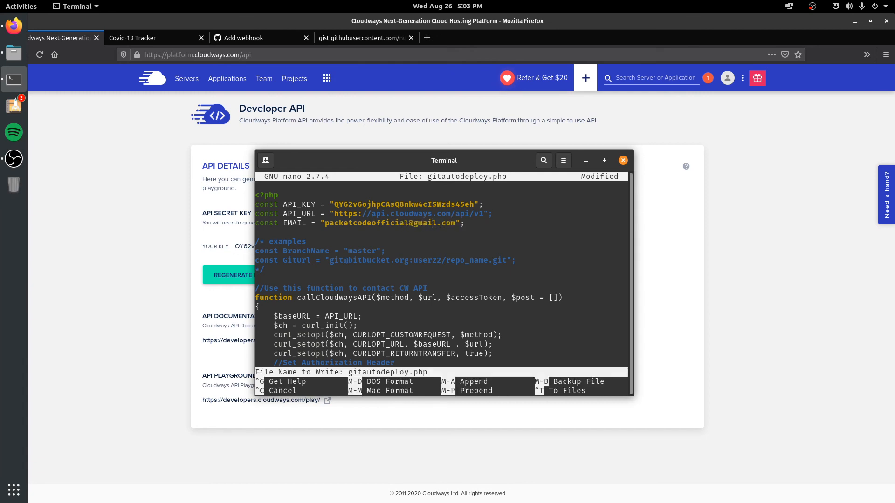
pyautogui.press('Return')
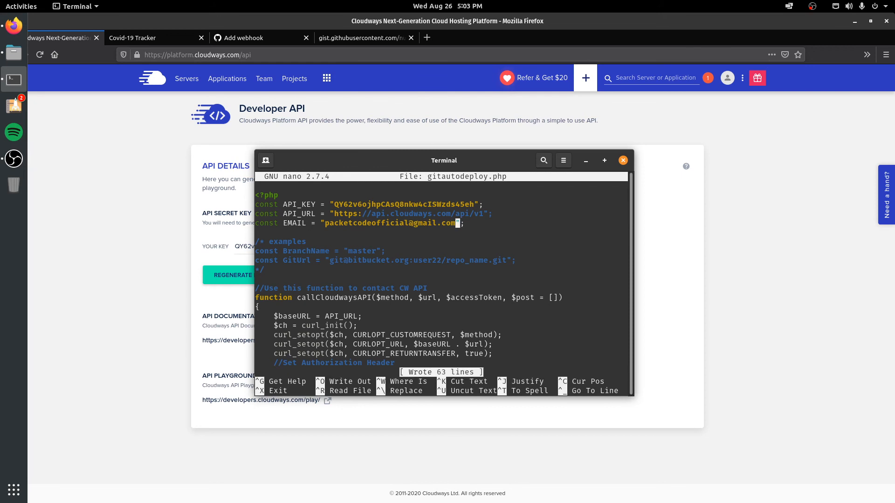
pyautogui.hotkey('ctrl', 'x')
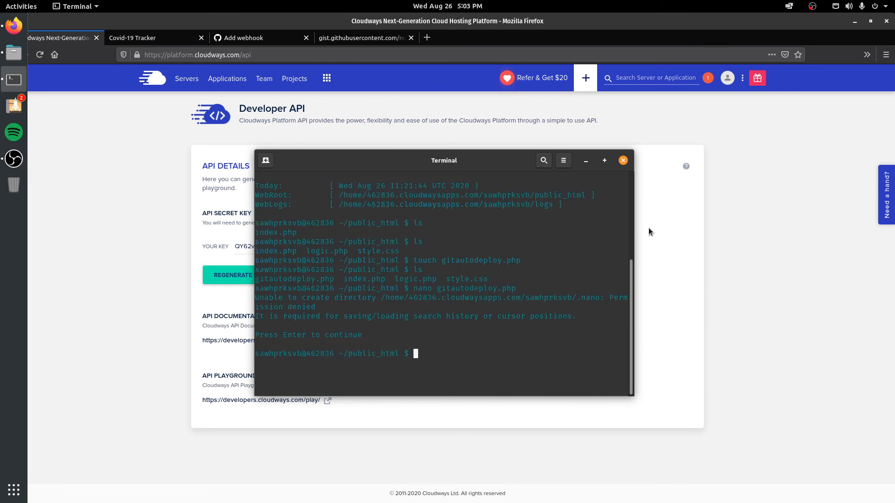
# Step: Copy the live Covid-19 Tracker site's address for the webhook payload URL
pyautogui.click(149, 230)
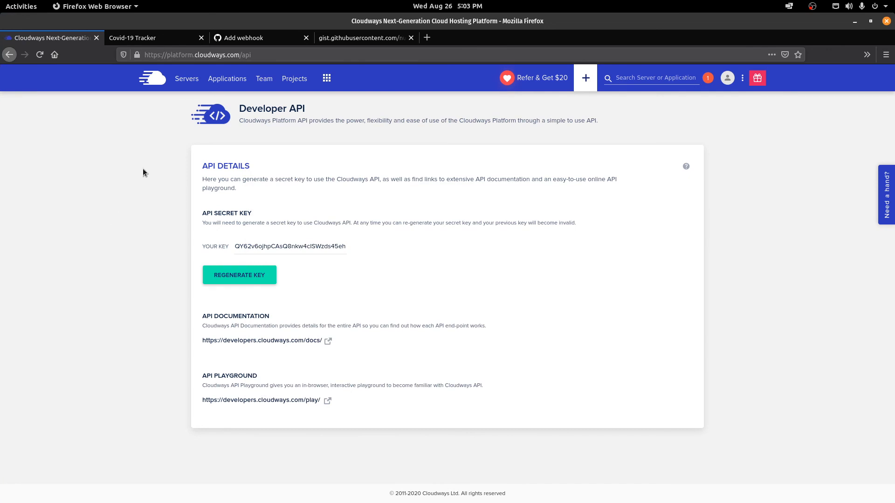
pyautogui.click(236, 38)
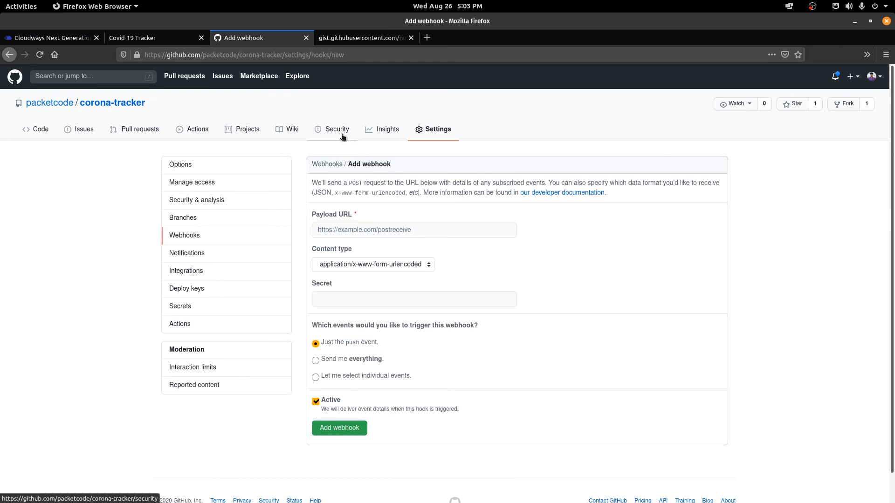
pyautogui.click(350, 231)
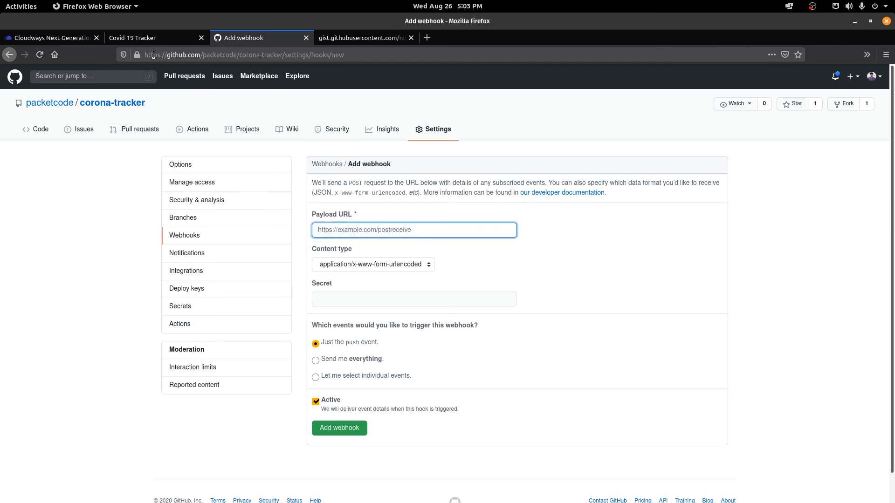
pyautogui.click(153, 38)
pyautogui.click(335, 54)
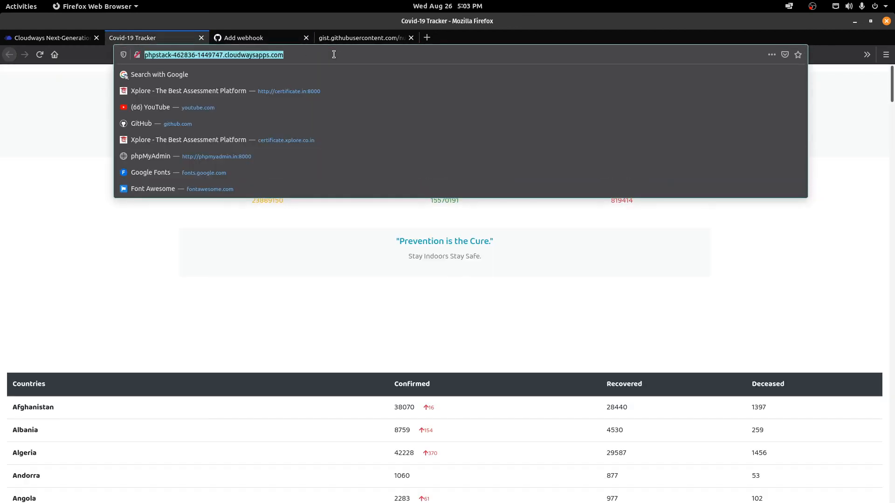
pyautogui.click(217, 270)
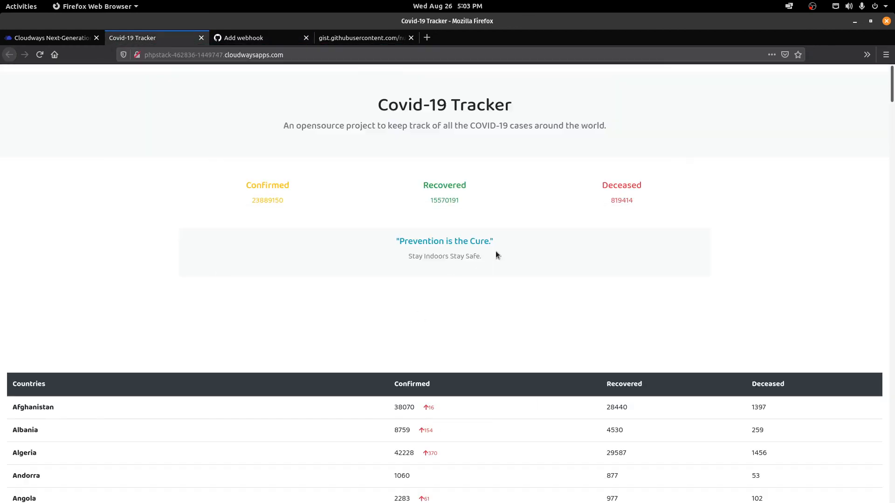
pyautogui.click(268, 52)
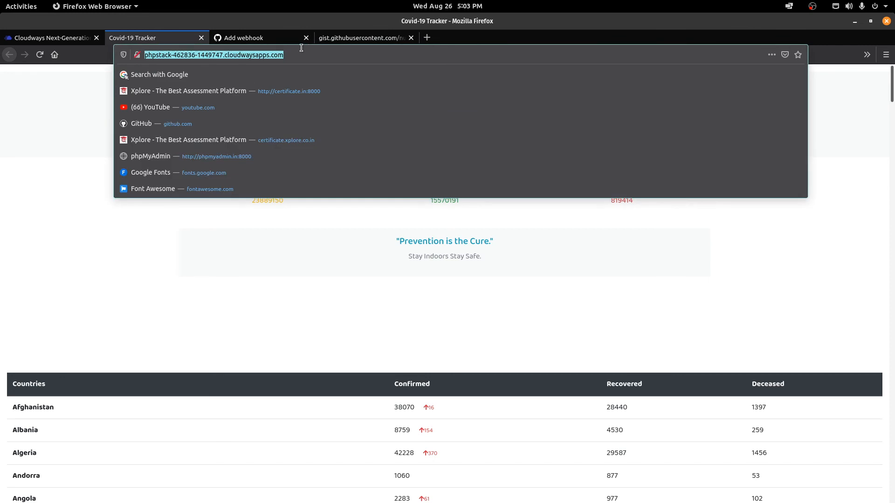
# Step: Set the Payload URL to the site address plus gitautodeploy.php and create the webhook
pyautogui.click(260, 38)
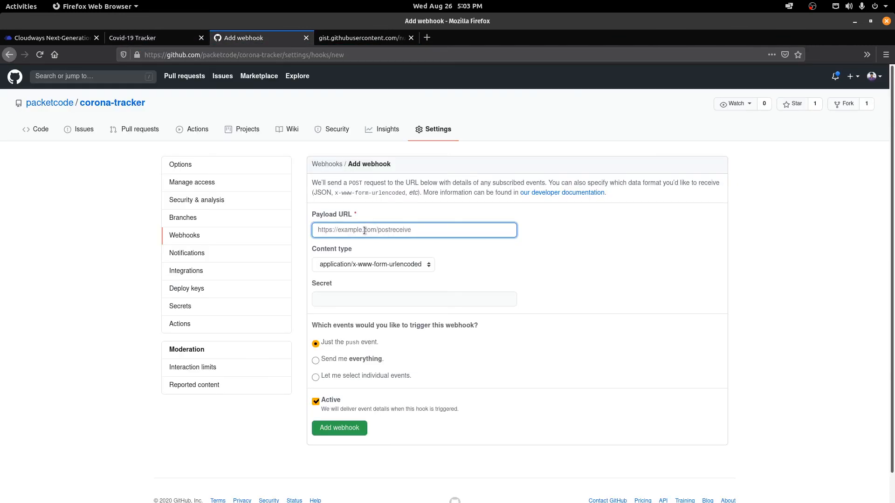
pyautogui.hotkey('ctrl', 'v')
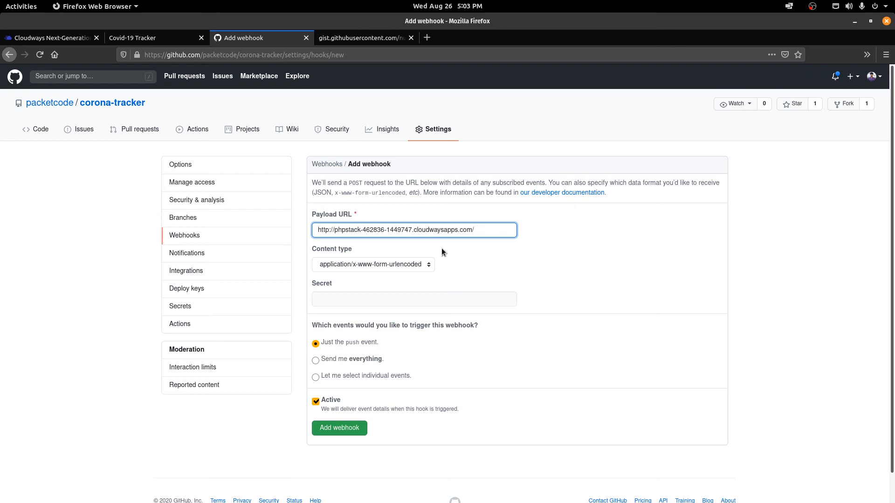
pyautogui.write('gitautodeploy.php')
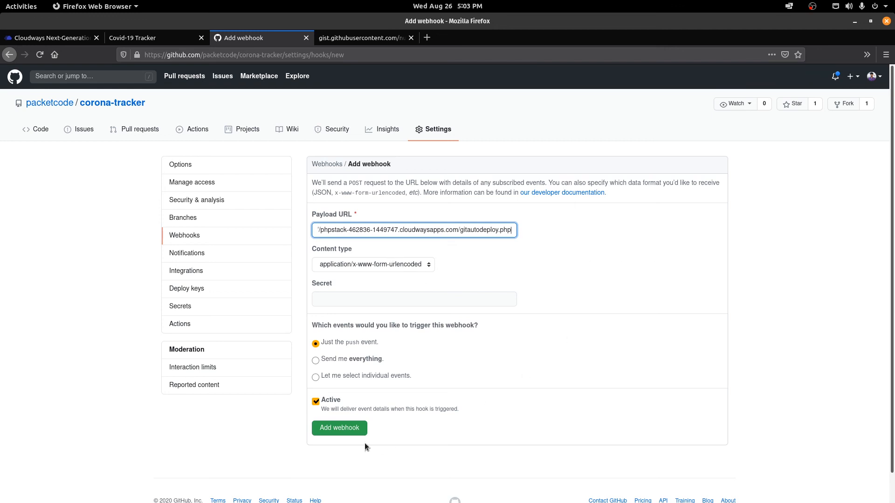
pyautogui.click(353, 431)
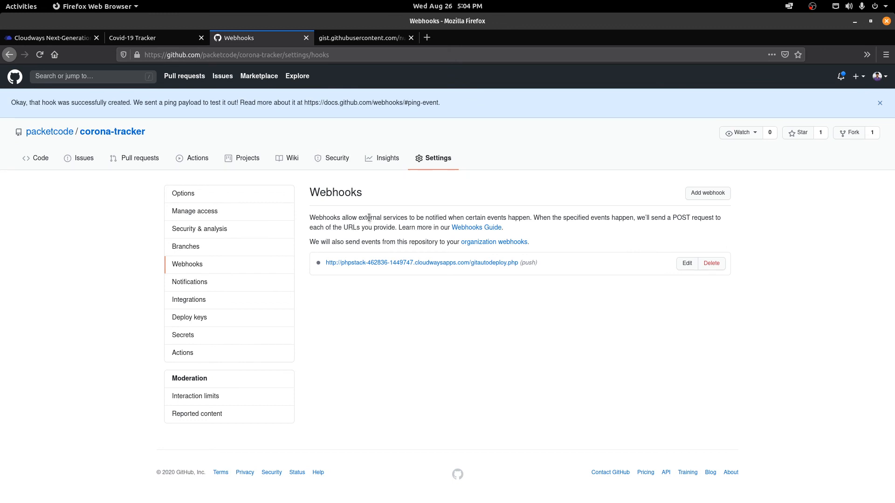
pyautogui.click(880, 103)
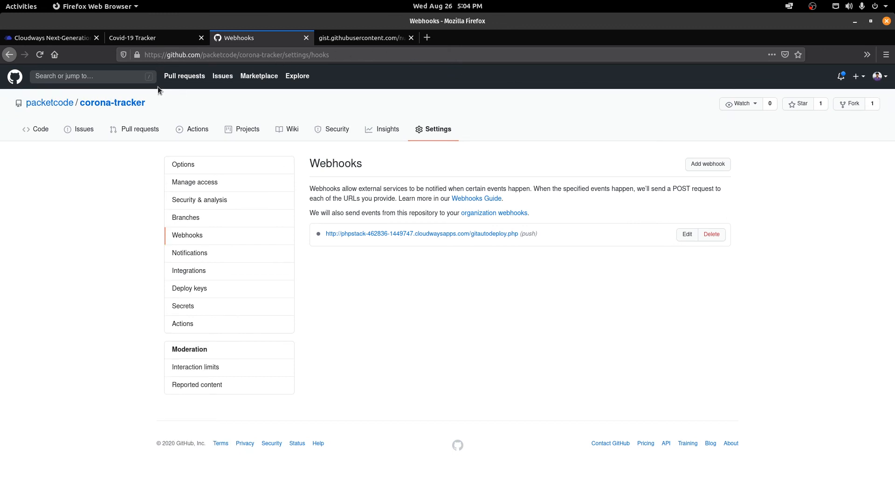
pyautogui.click(38, 130)
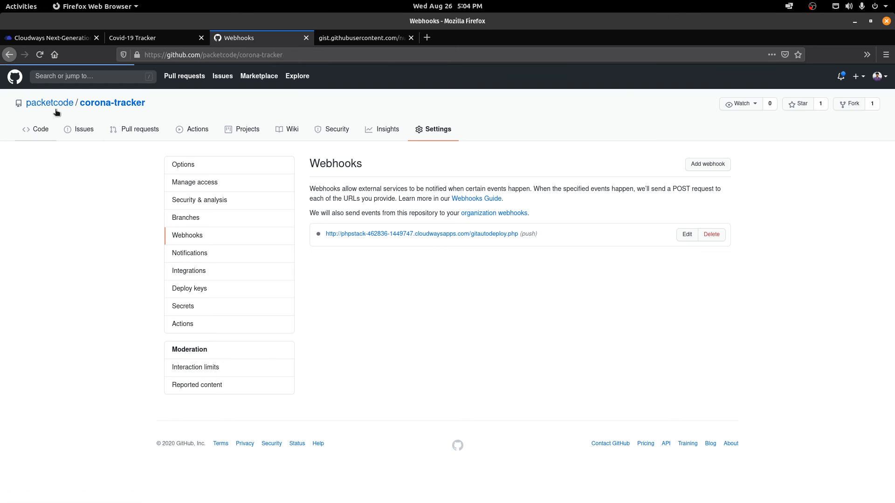
# Step: Scroll through the live Covid-19 Tracker site's country table of confirmed, recovered and deceased cases
pyautogui.click(120, 40)
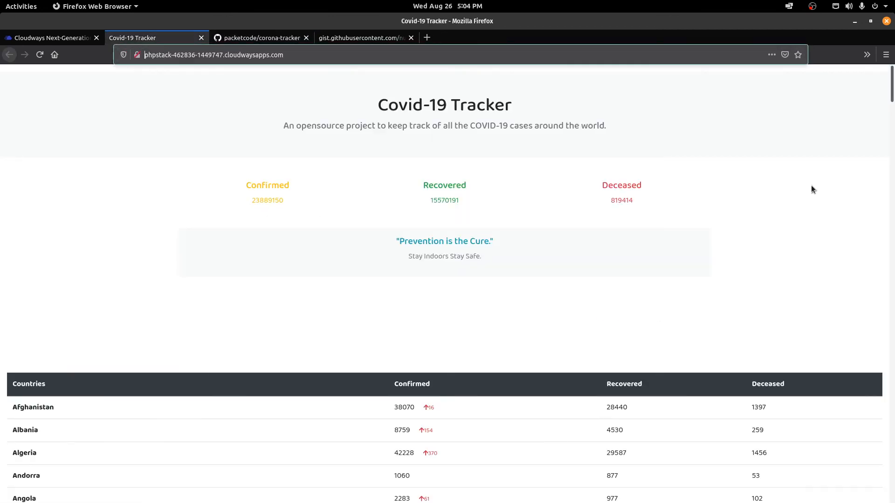
pyautogui.moveTo(892, 84); pyautogui.dragTo(892, 119)
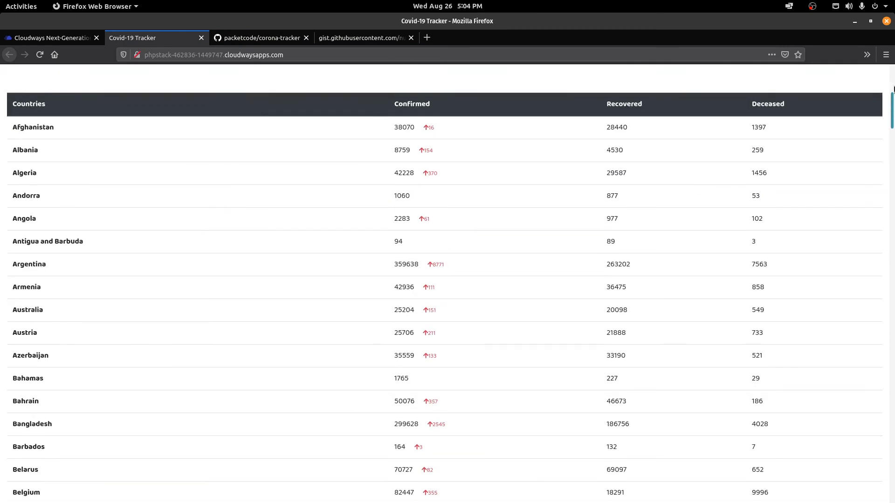